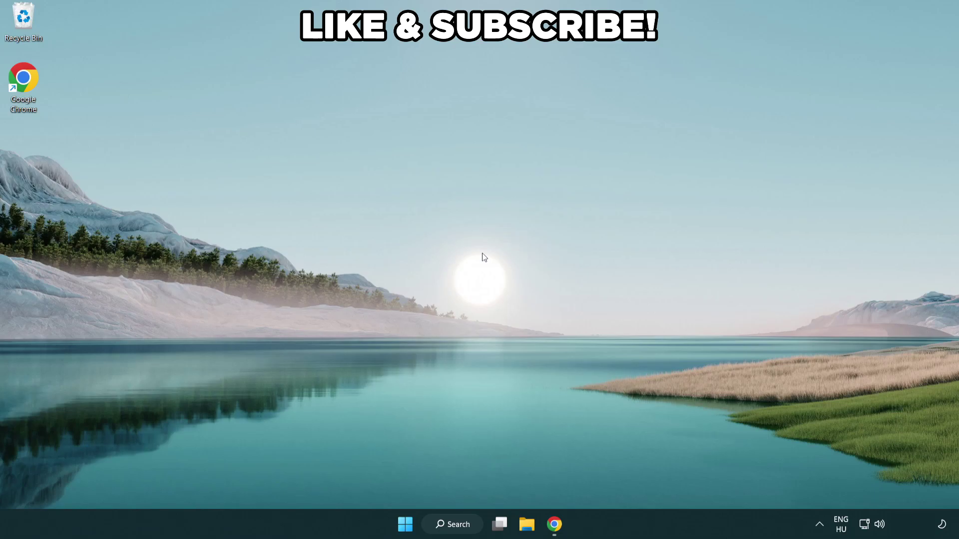
- Search Windows for 'edit power plan'
left_click(465, 524)
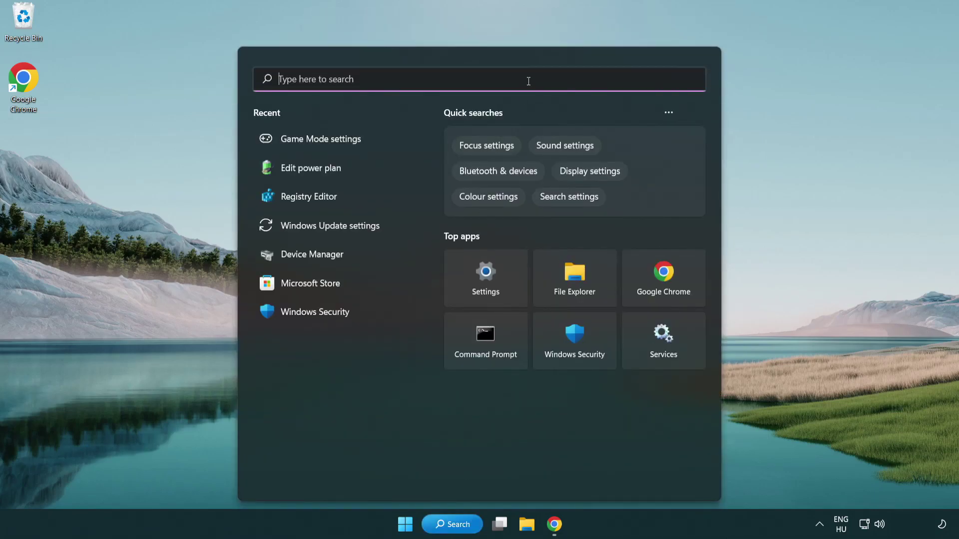
type("edit power ")
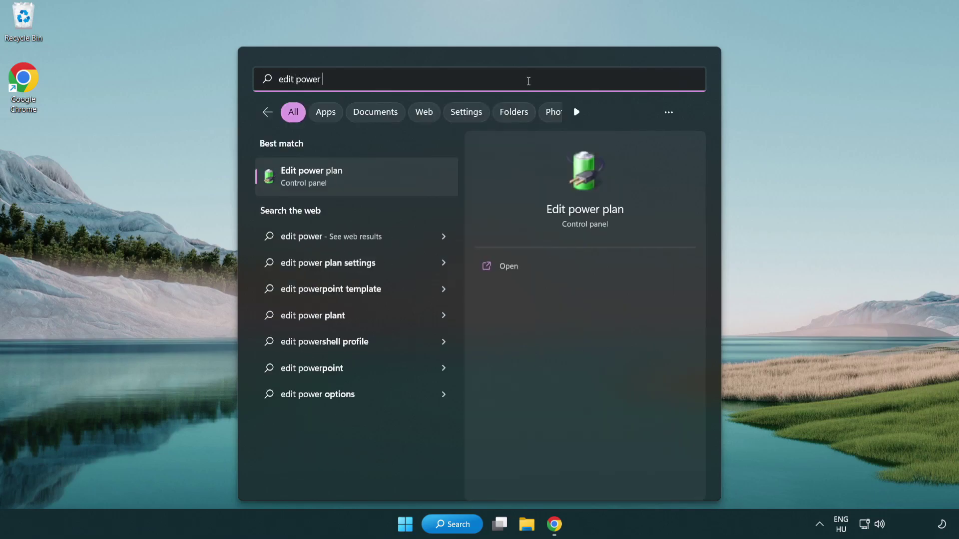
type("plan")
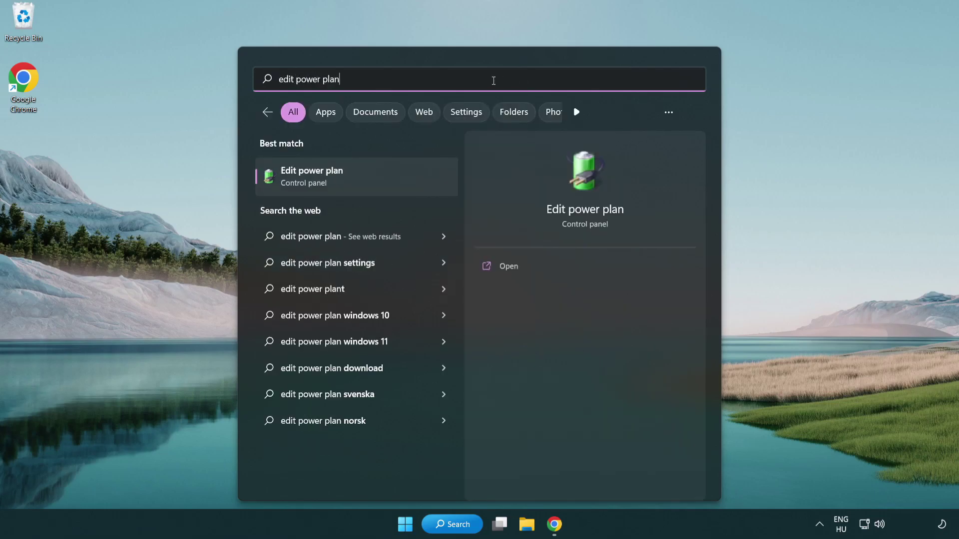
- Switch the active power plan to High performance in Power Options
left_click(360, 178)
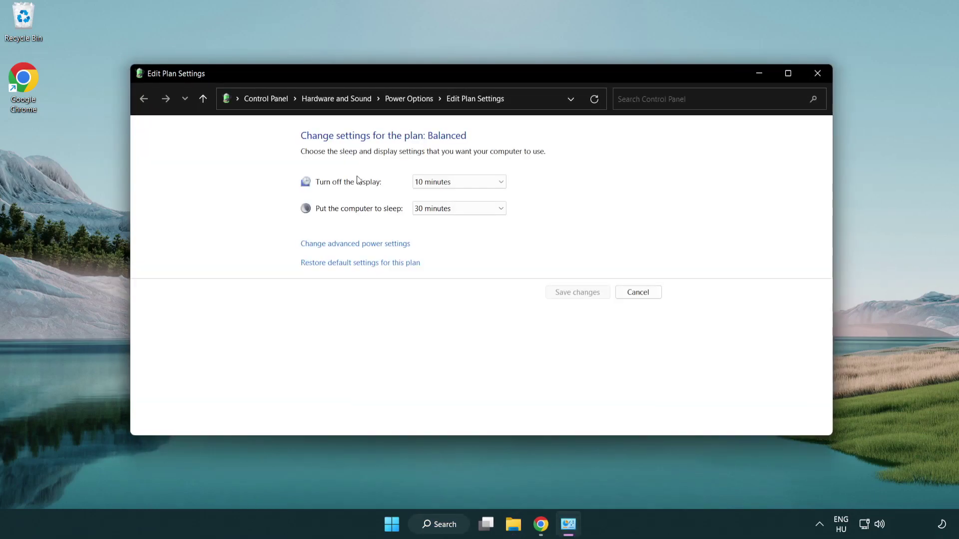
left_click(418, 109)
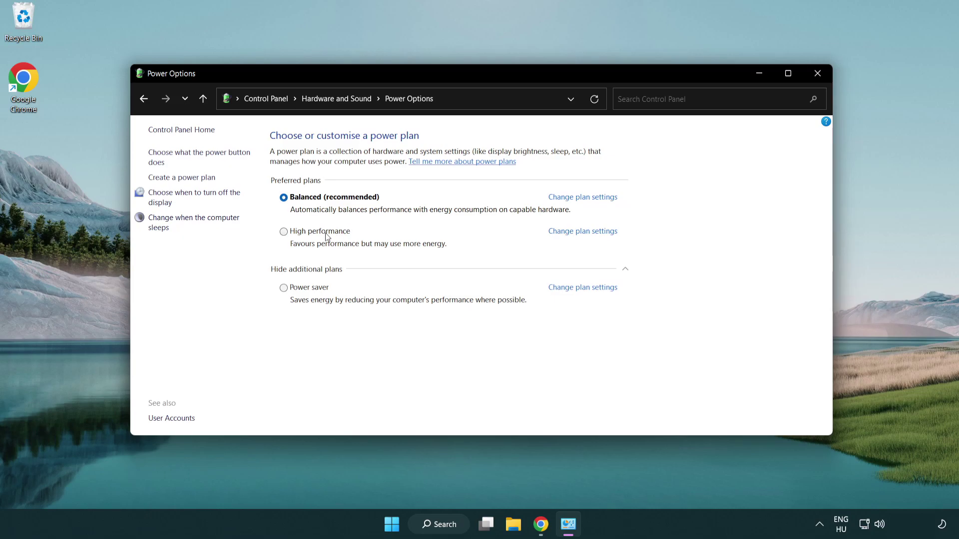
left_click(284, 232)
- Close Power Options and search Windows for 'device manager'
left_click(816, 74)
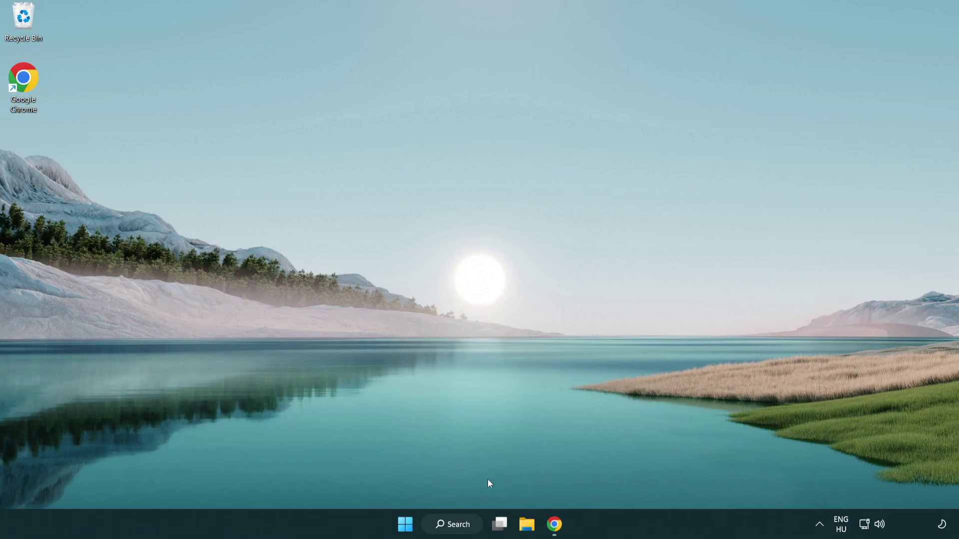
left_click(464, 524)
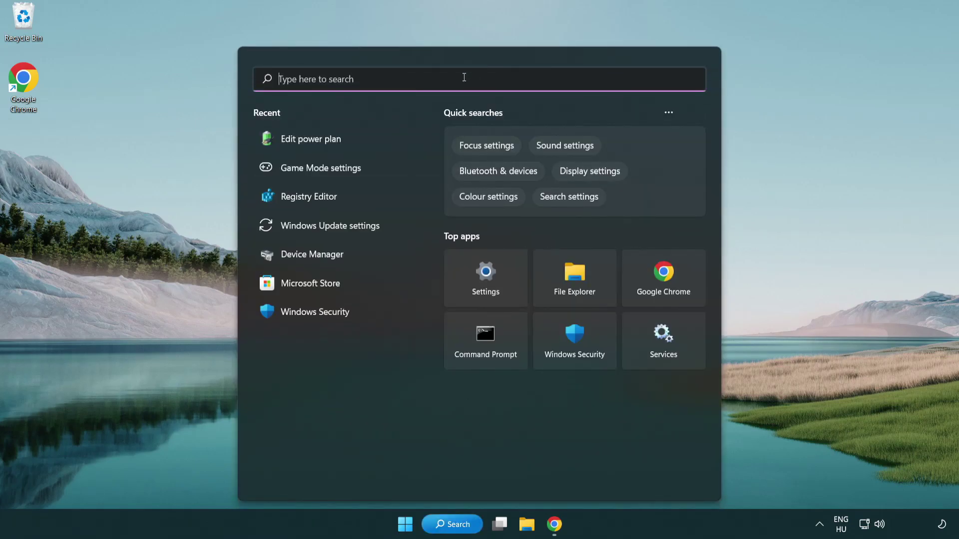
type("device manager")
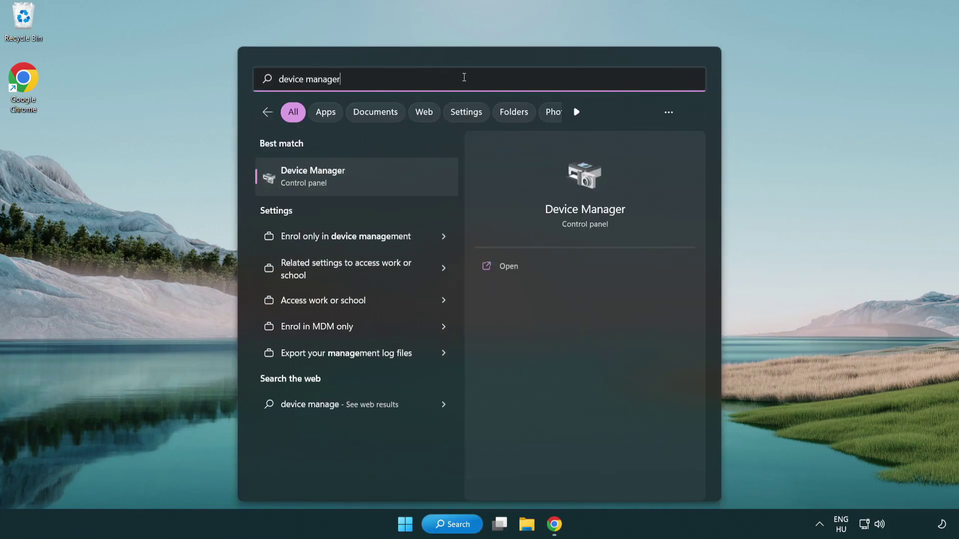
- Open Device Manager, centre the window, and expand Display adapters to reach VMware SVGA 3D
left_click(367, 179)
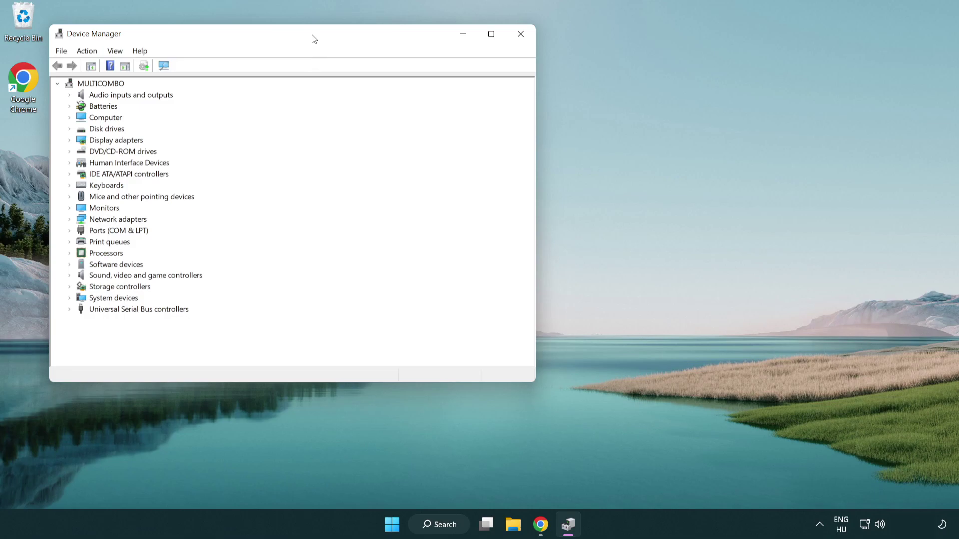
left_click_drag(315, 39, 493, 90)
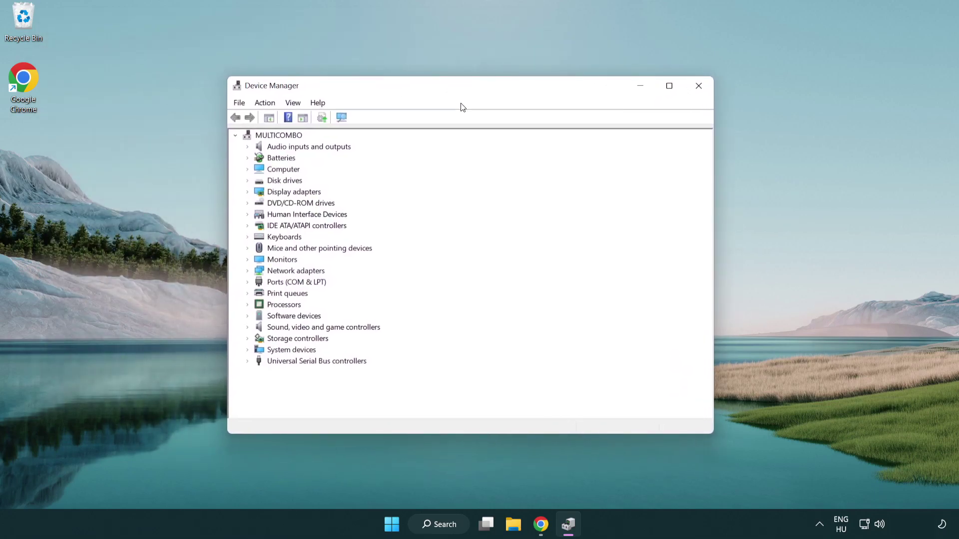
left_click(259, 192)
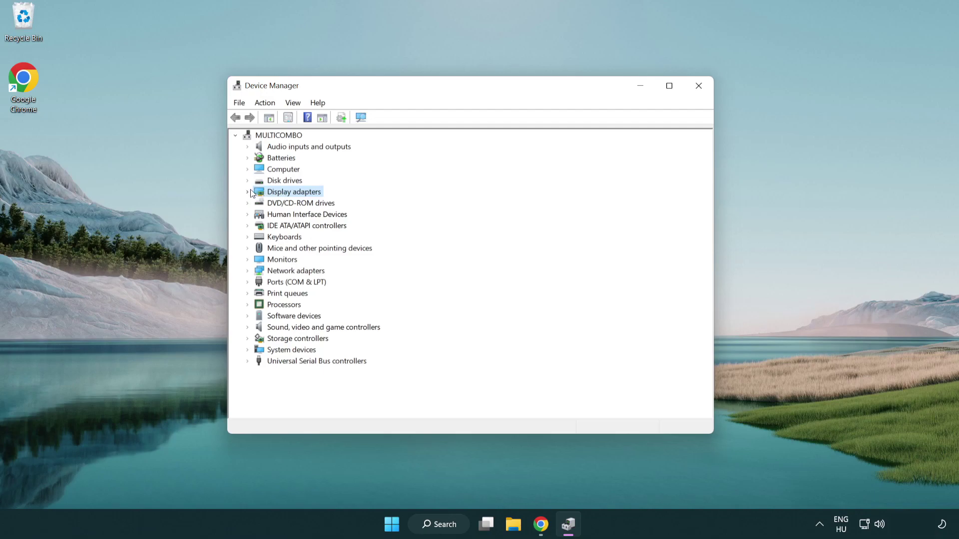
left_click(249, 192)
left_click(272, 203)
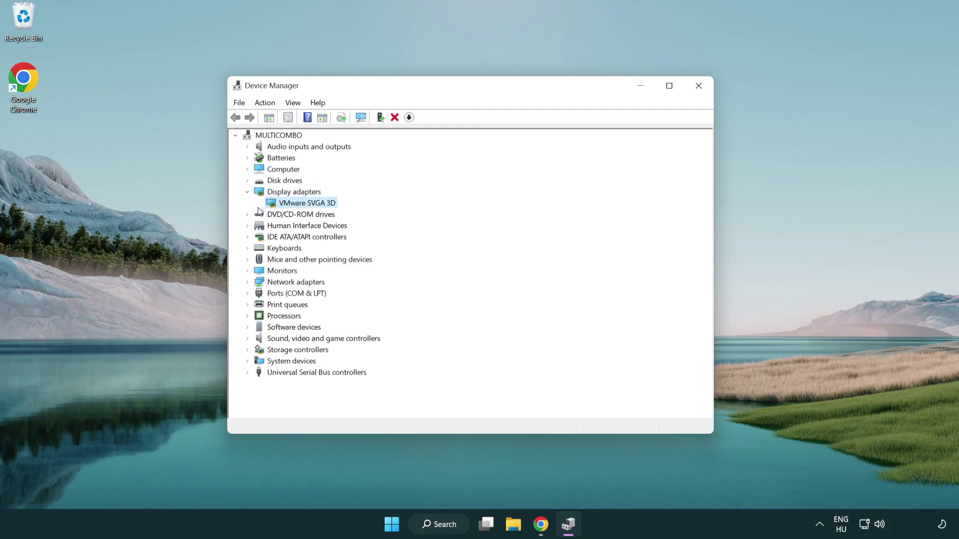
right_click(302, 207)
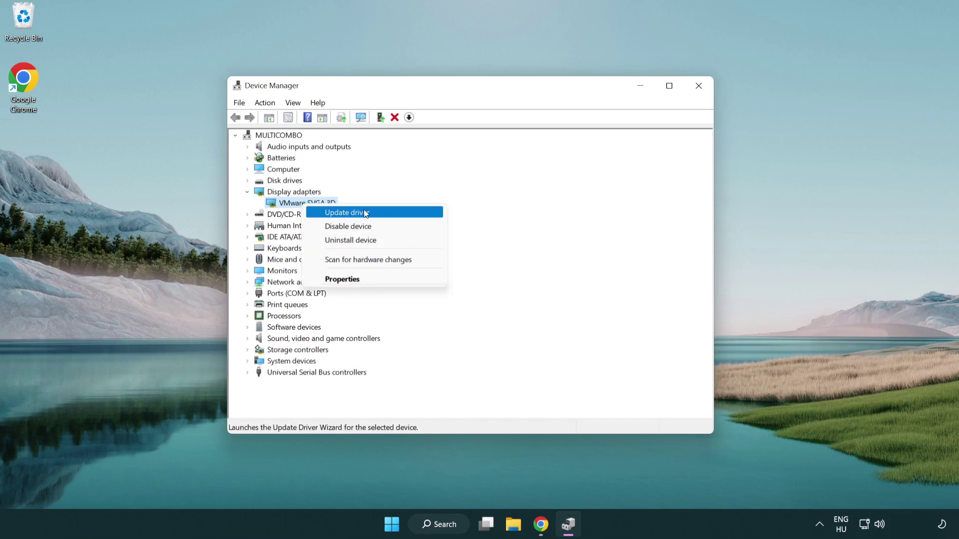
- Auto-search for a VMware SVGA 3D driver update, confirm it's current, and close Device Manager
left_click(382, 214)
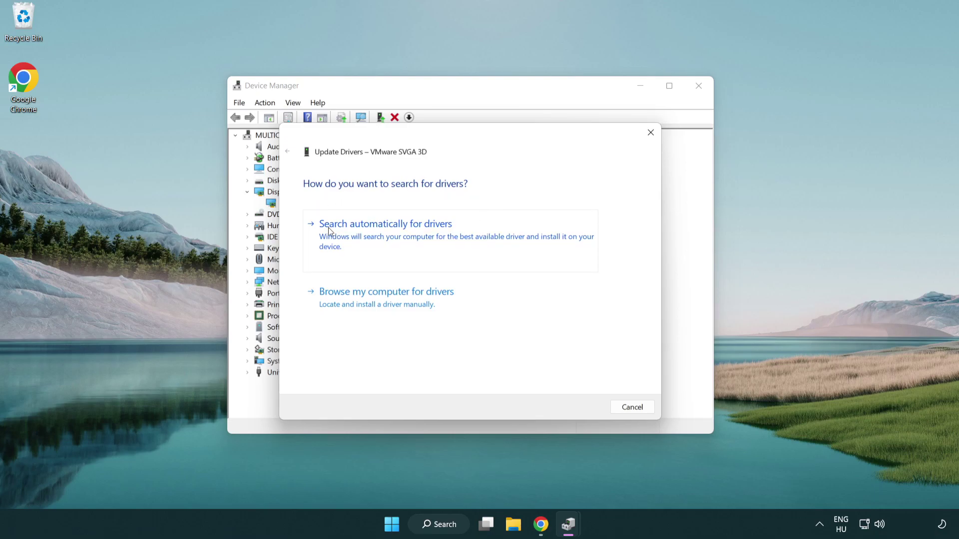
left_click(394, 235)
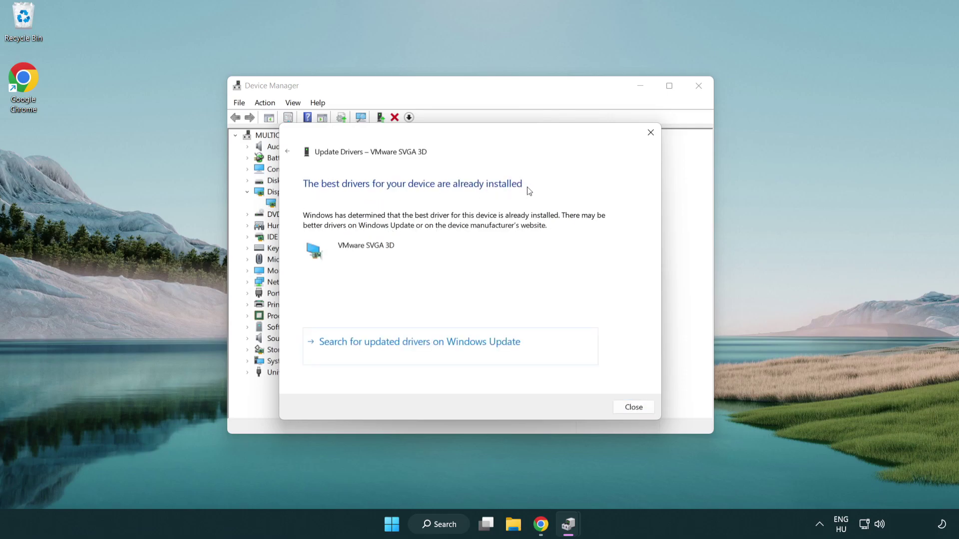
left_click(630, 408)
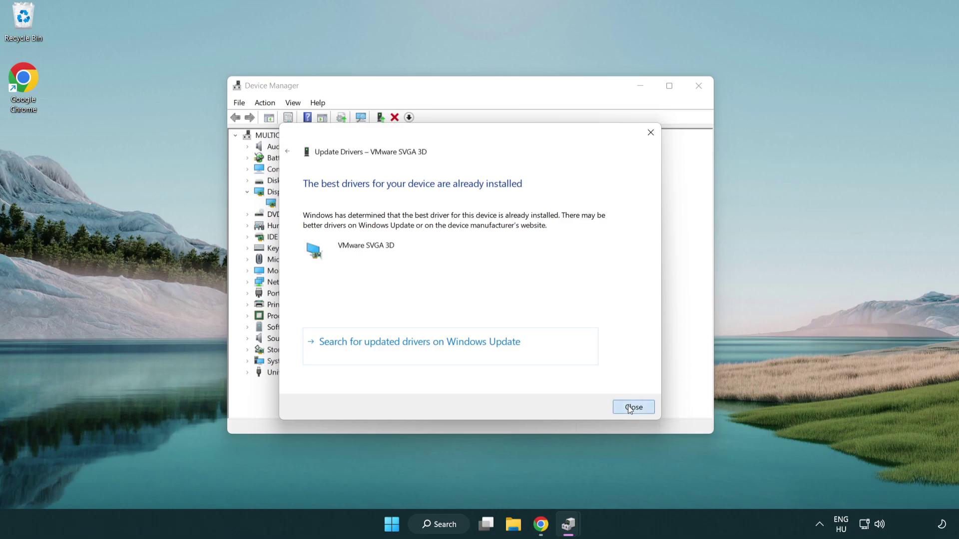
left_click(697, 87)
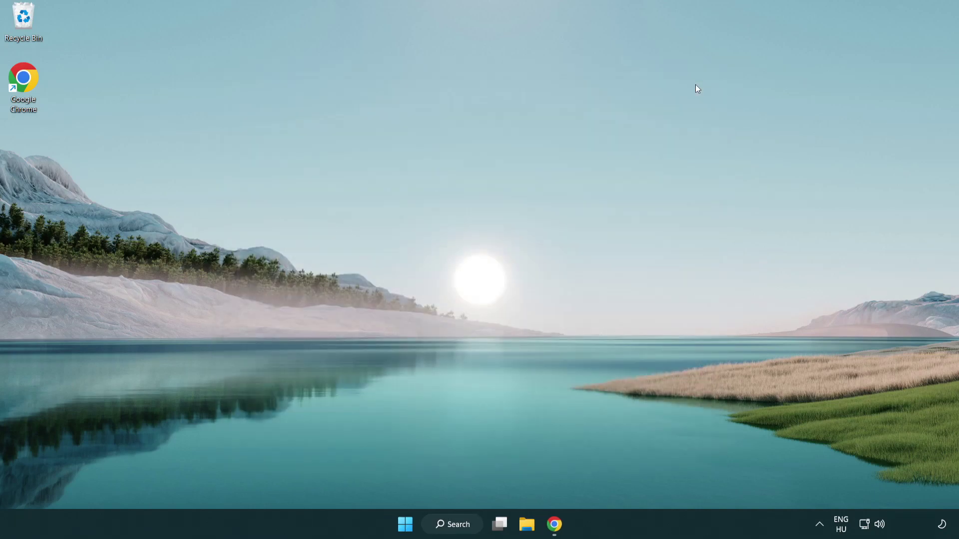
- Search Windows for 'game mode' and open the Game Mode settings page
left_click(458, 529)
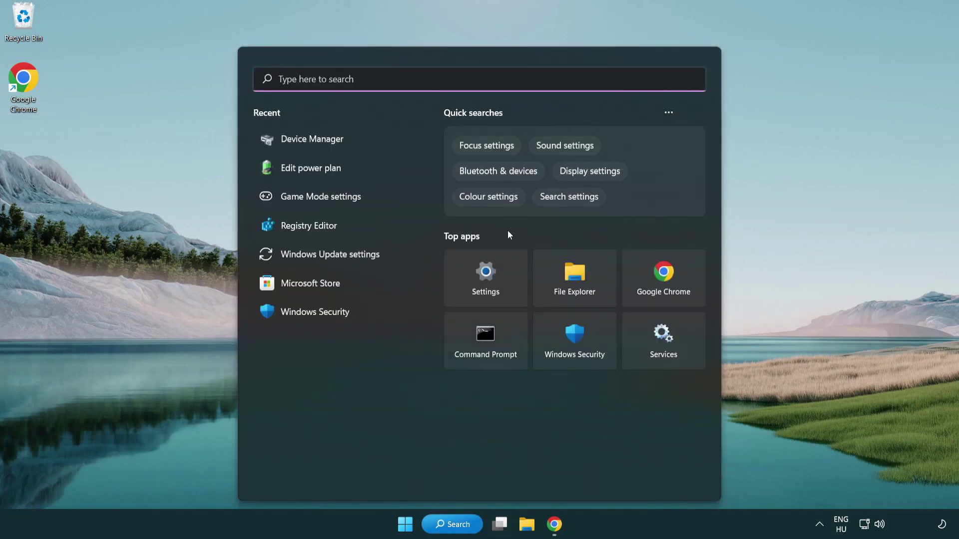
type("gam")
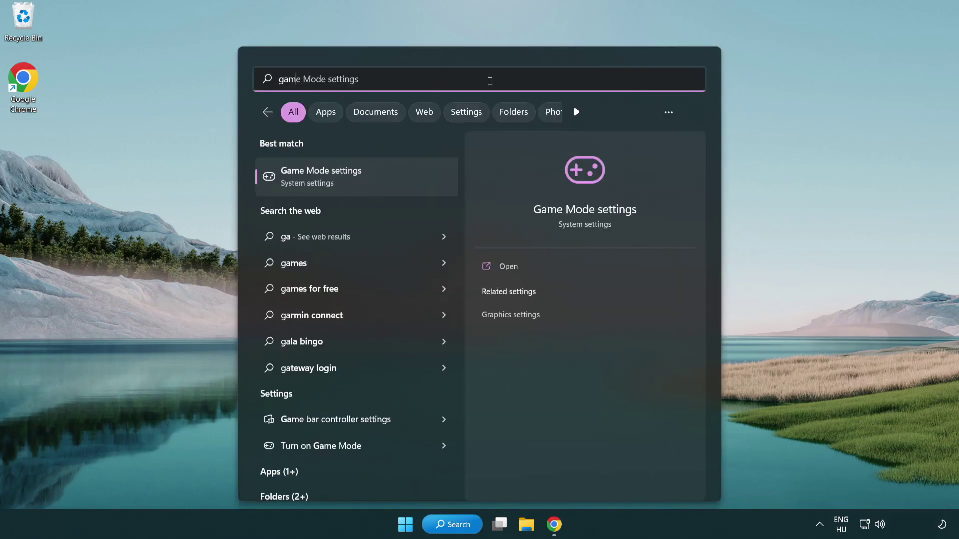
type("e mode")
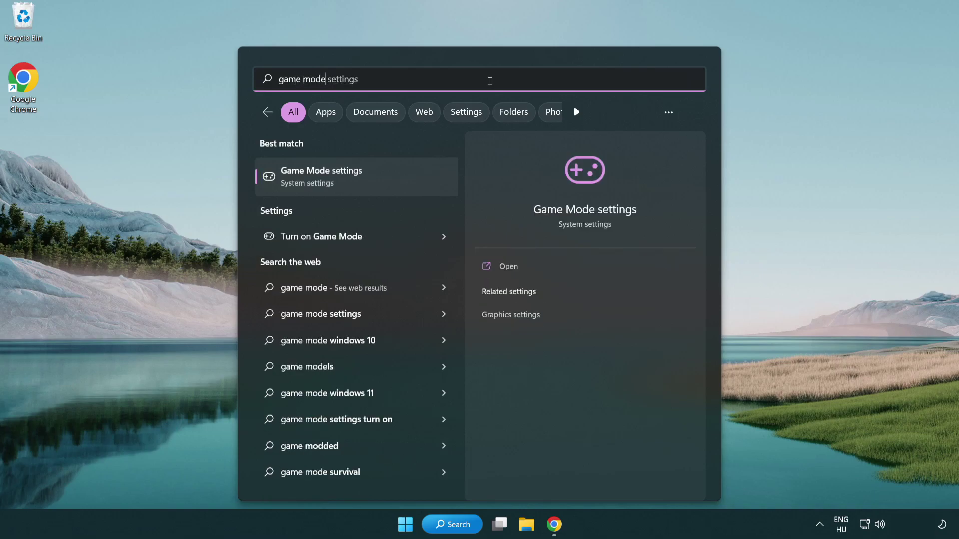
left_click(360, 180)
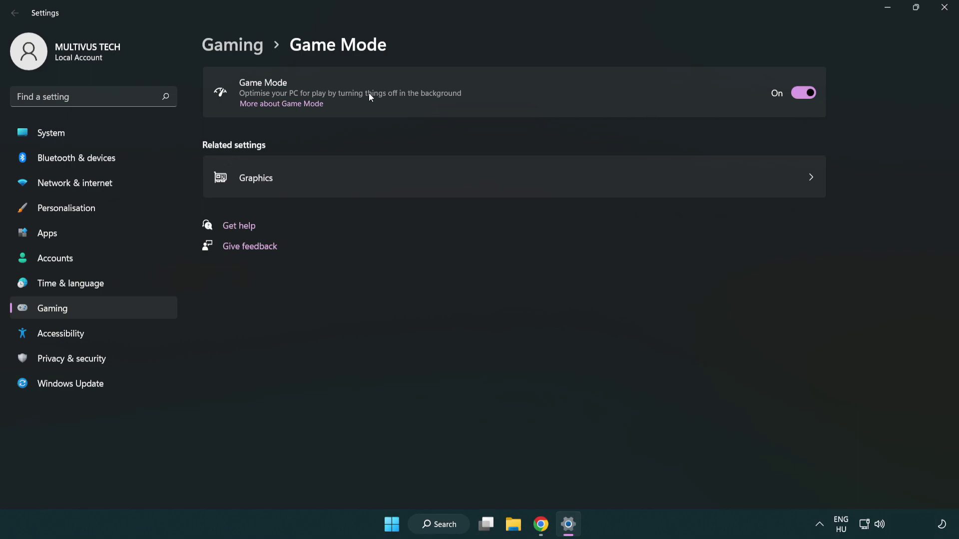
- Go to Gaming > Xbox Game Bar, with the controller-button option Off, then close Settings
left_click(248, 51)
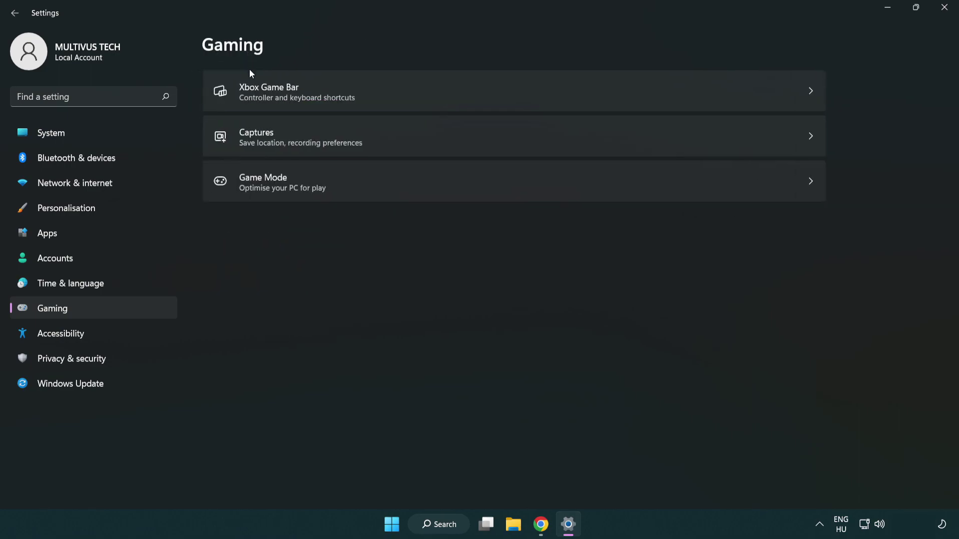
left_click(424, 94)
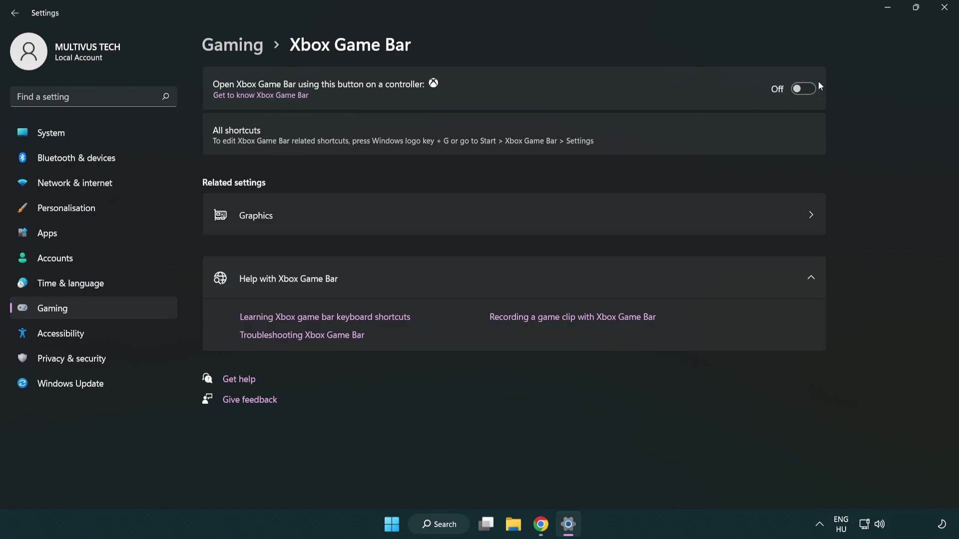
left_click(944, 8)
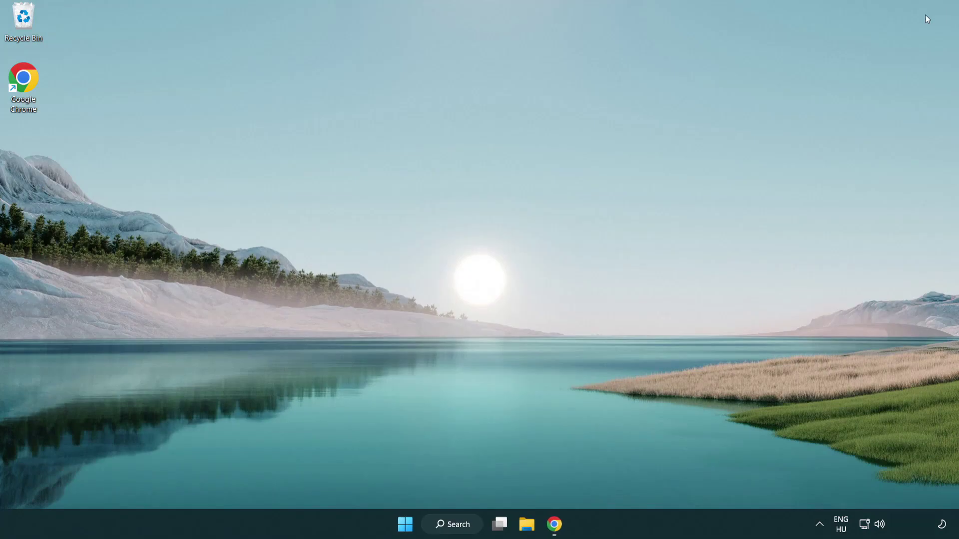
- Open Task Manager, end the Google Chrome (8) processes, and show the Startup apps list
right_click(407, 525)
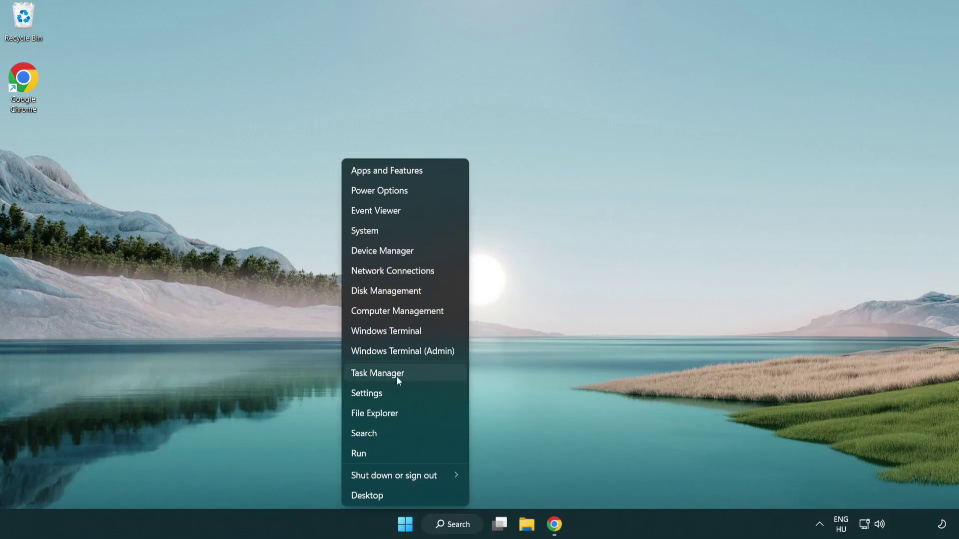
left_click(422, 376)
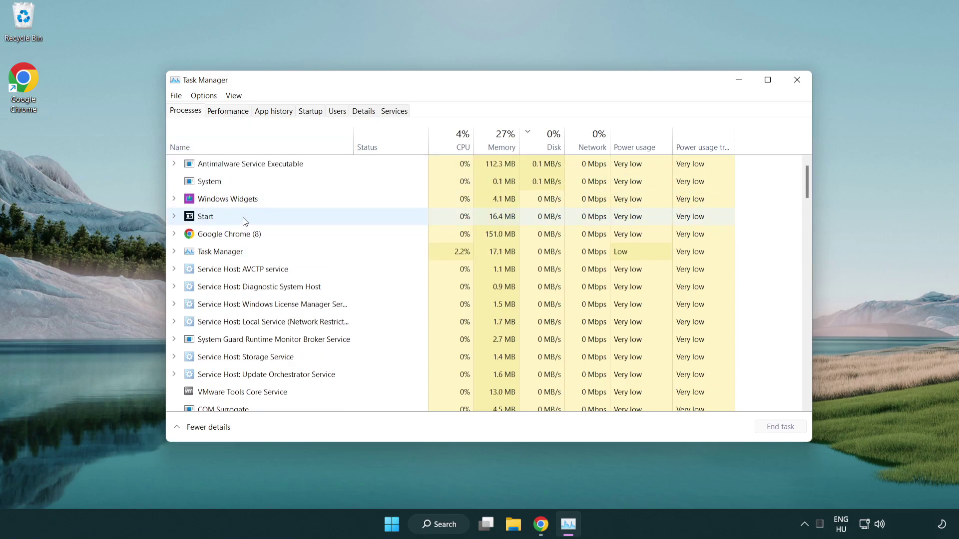
left_click(245, 235)
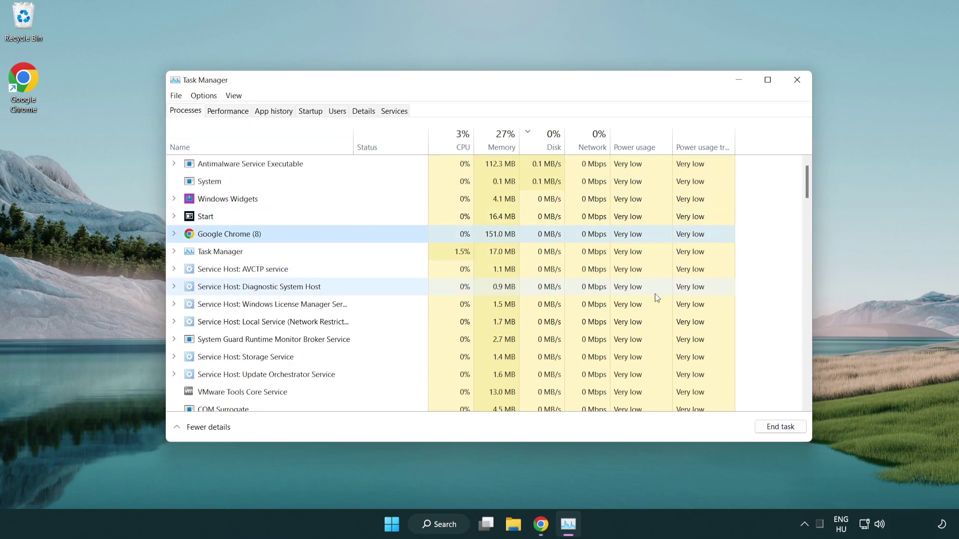
left_click(786, 432)
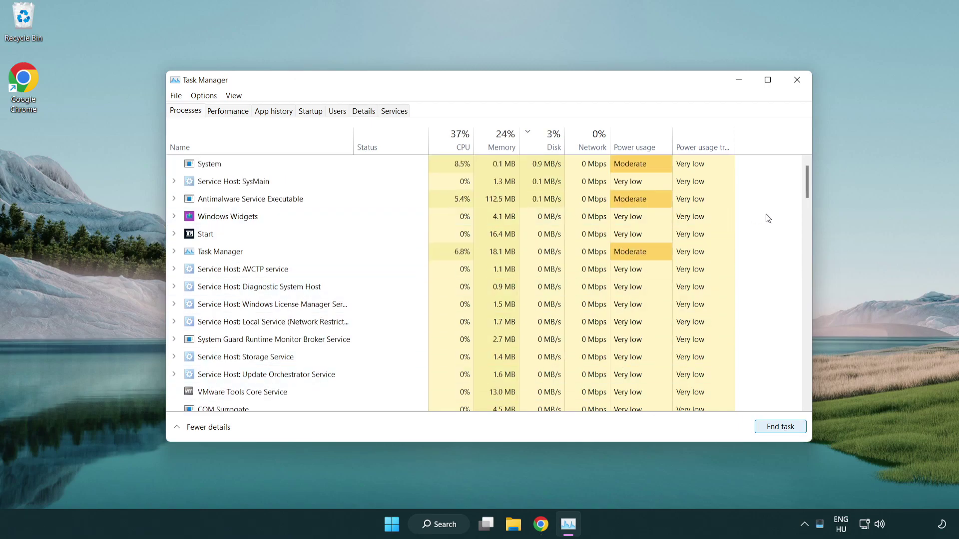
left_click_drag(809, 193, 803, 171)
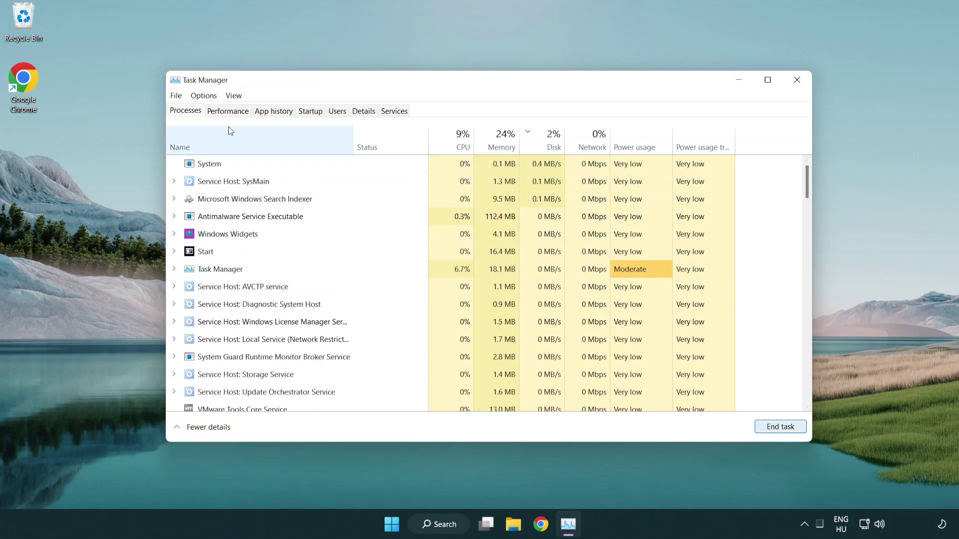
left_click(311, 111)
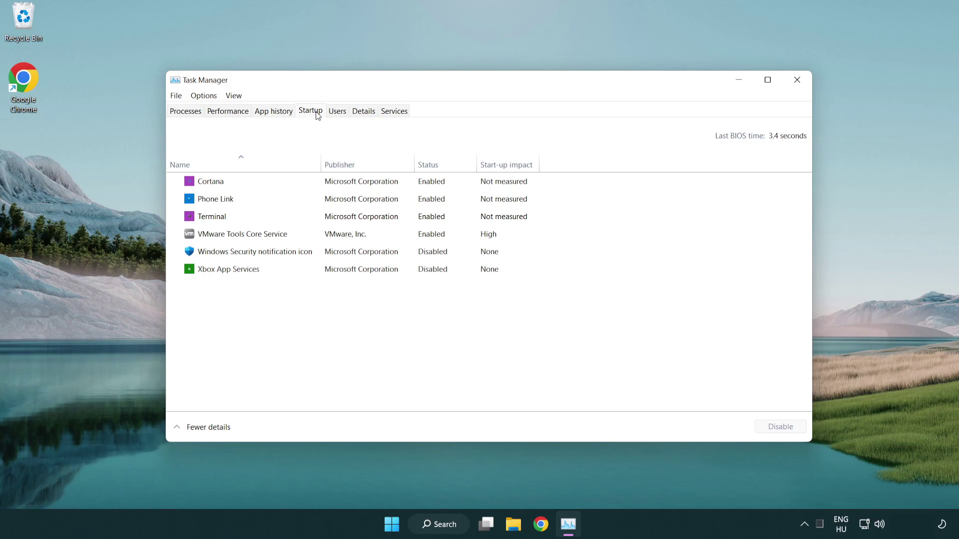
- Disable Cortana, Phone Link and Terminal on the Startup list, then close Task Manager
left_click(343, 185)
left_click(779, 427)
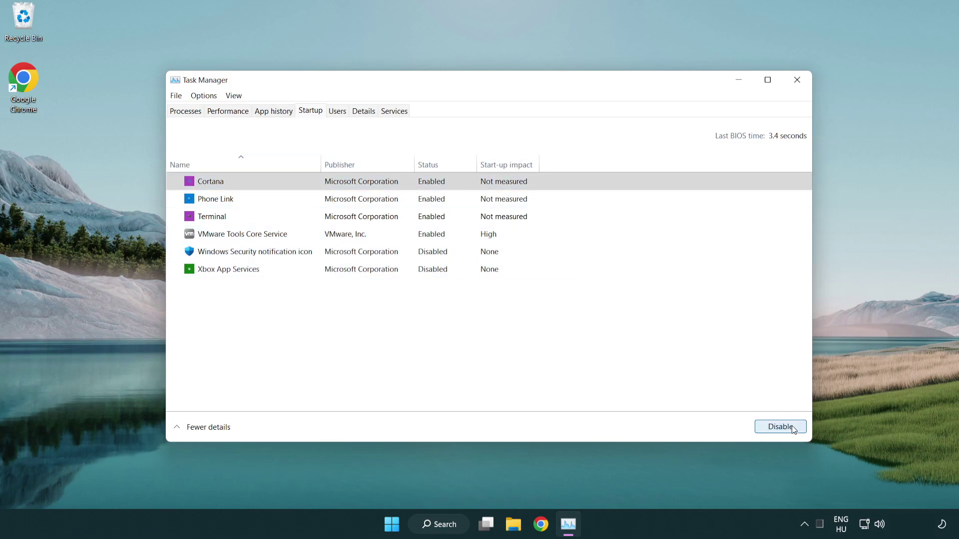
left_click(382, 200)
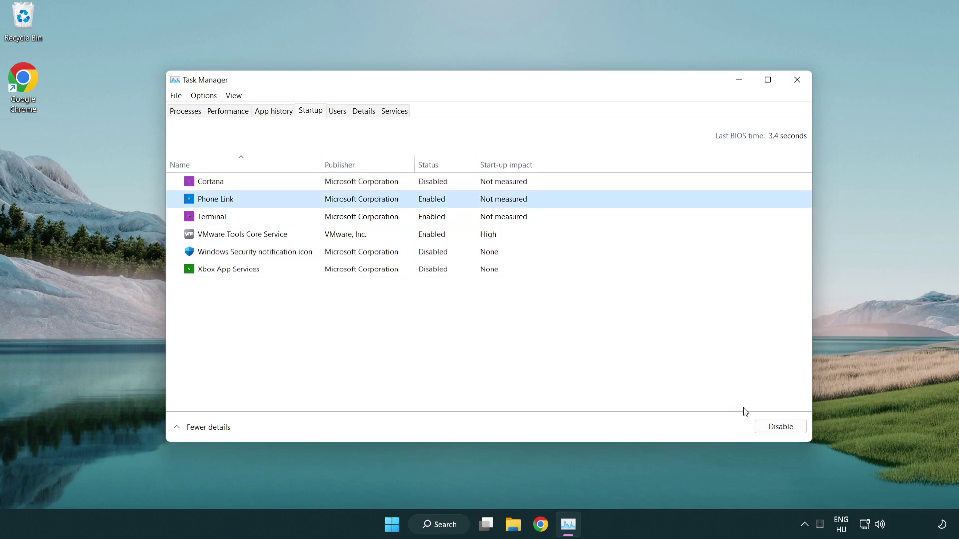
left_click(779, 427)
left_click(325, 221)
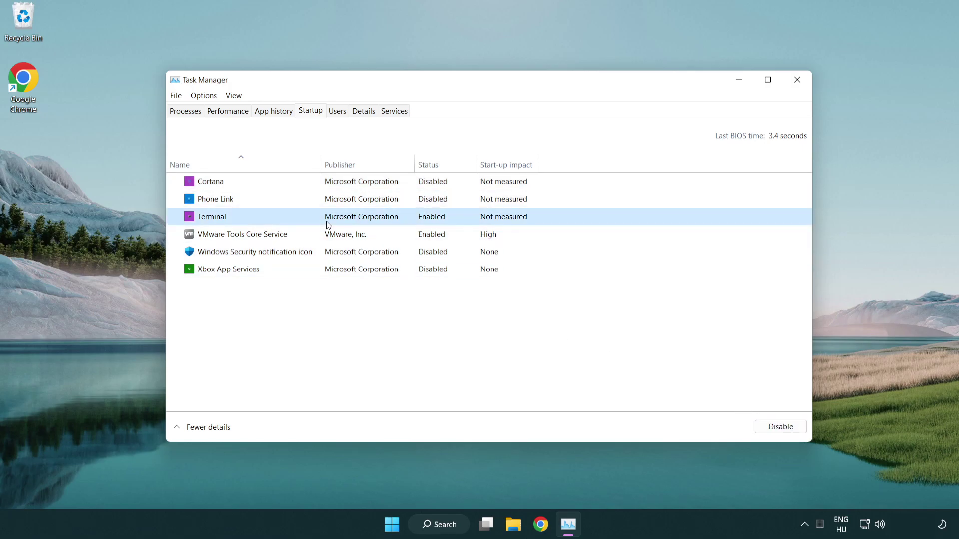
left_click(799, 430)
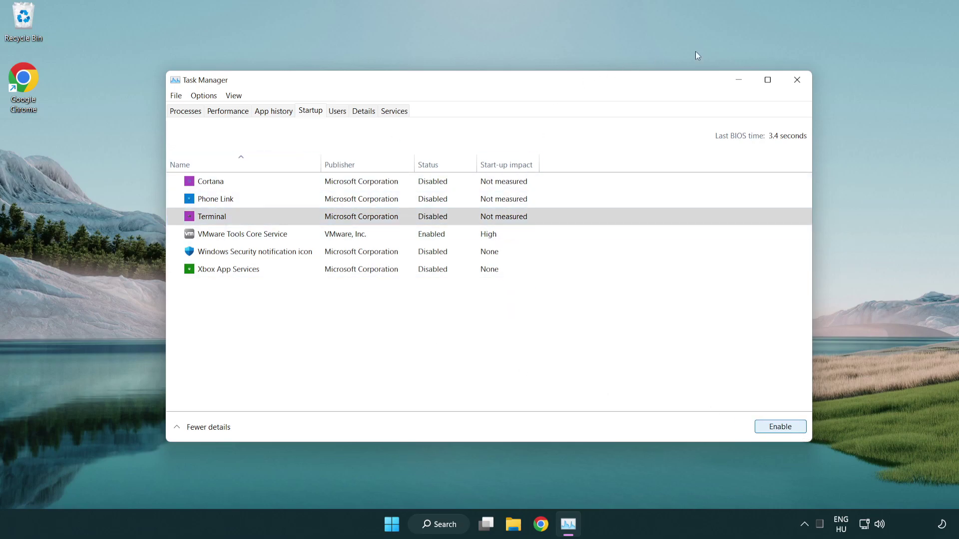
left_click(801, 84)
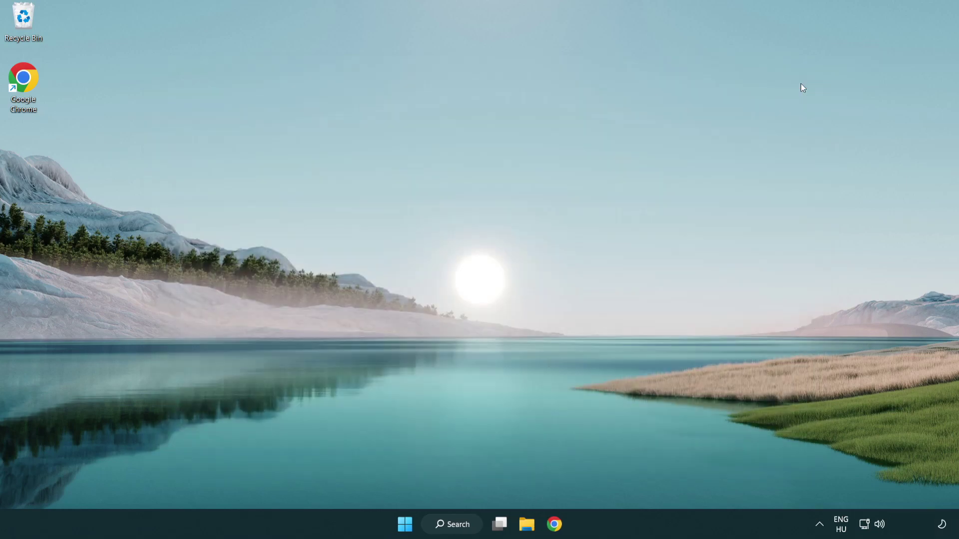
- Search Windows for 'update' and open the Windows Update settings page
left_click(455, 524)
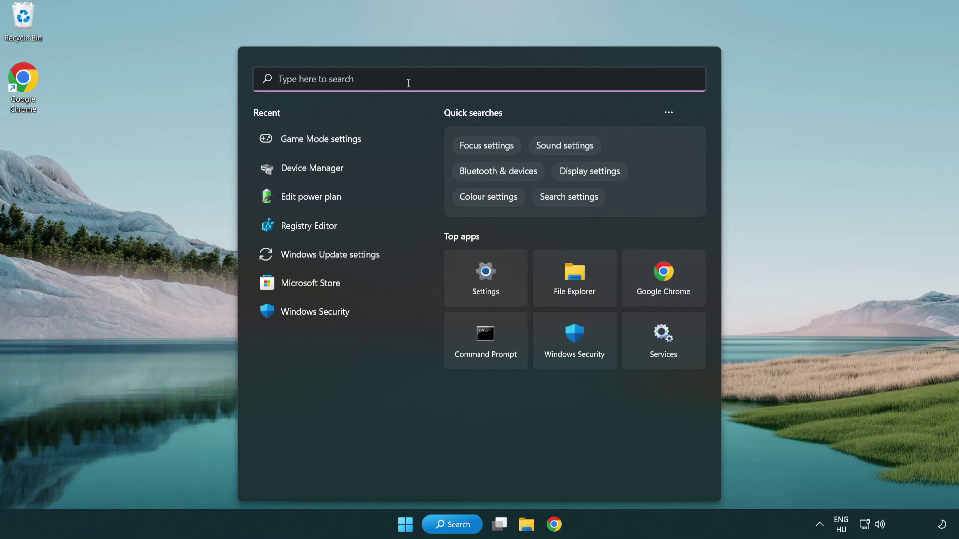
type("update")
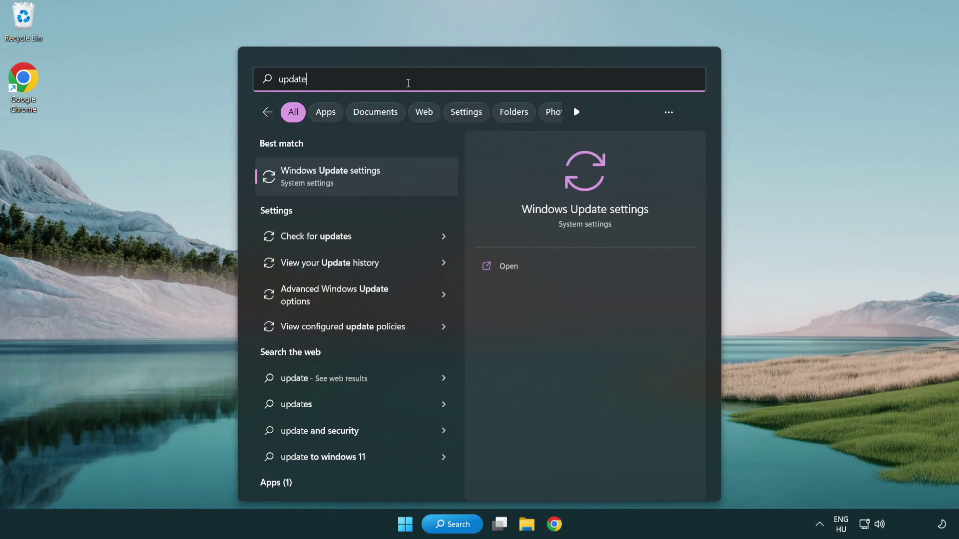
left_click(372, 184)
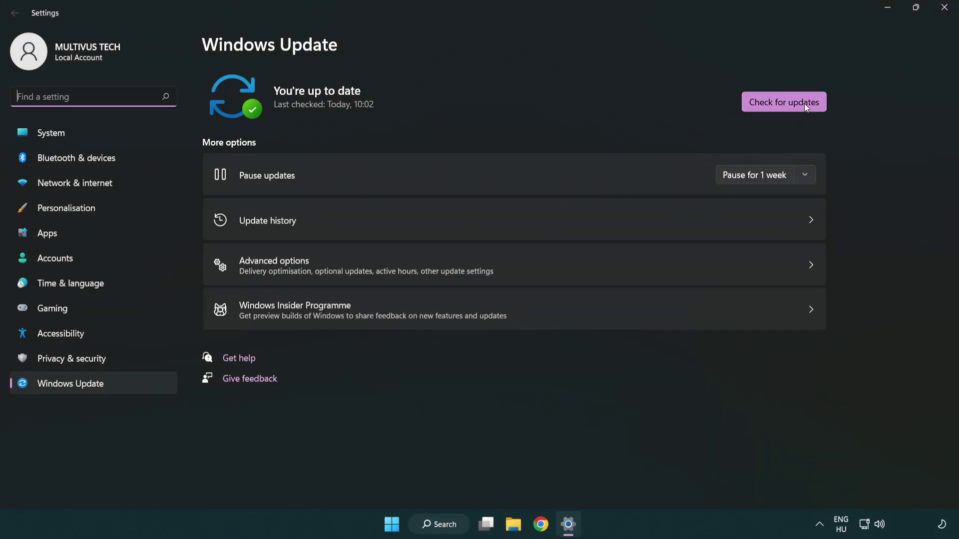
- Recheck for updates, confirming up to date as of 10:08, then close Settings
left_click(790, 103)
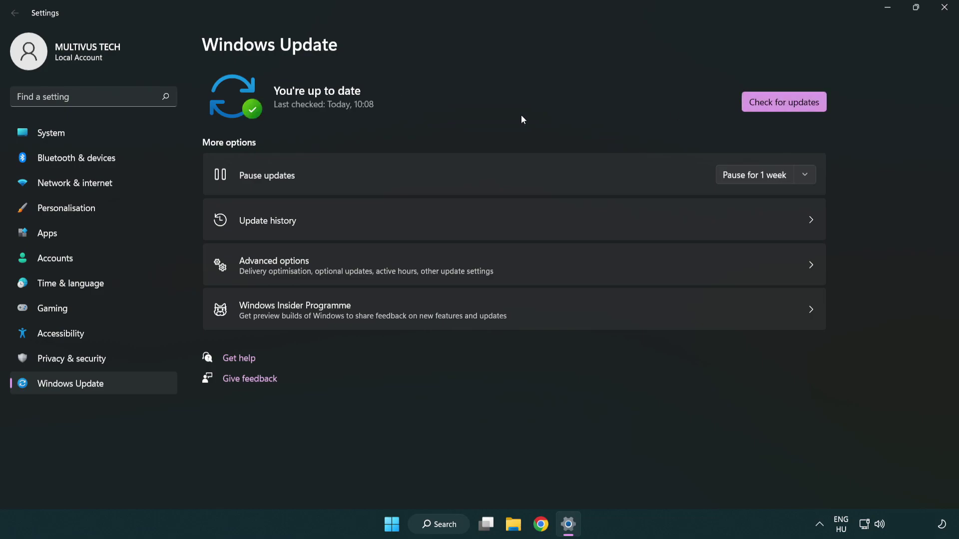
left_click(944, 8)
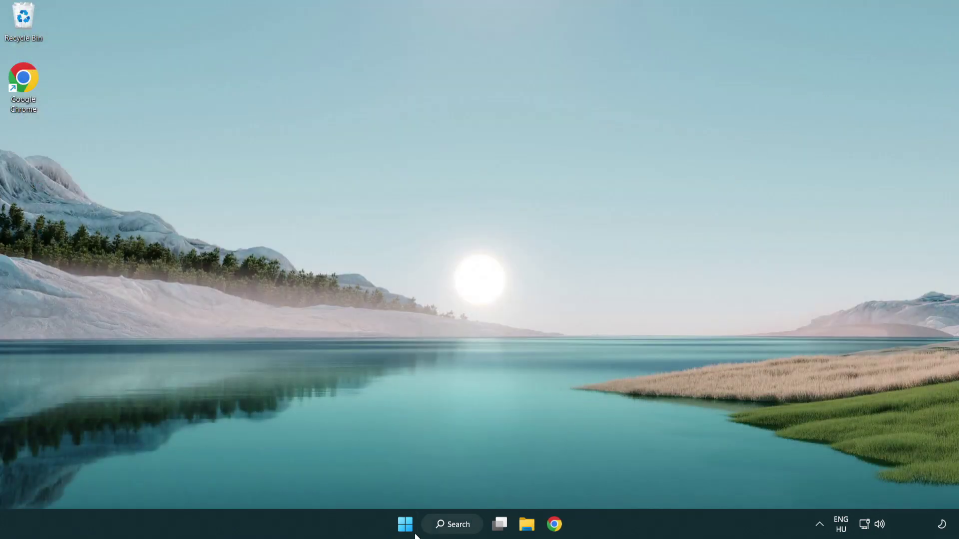
- Search Windows for 'regedit' and launch Registry Editor
left_click(451, 524)
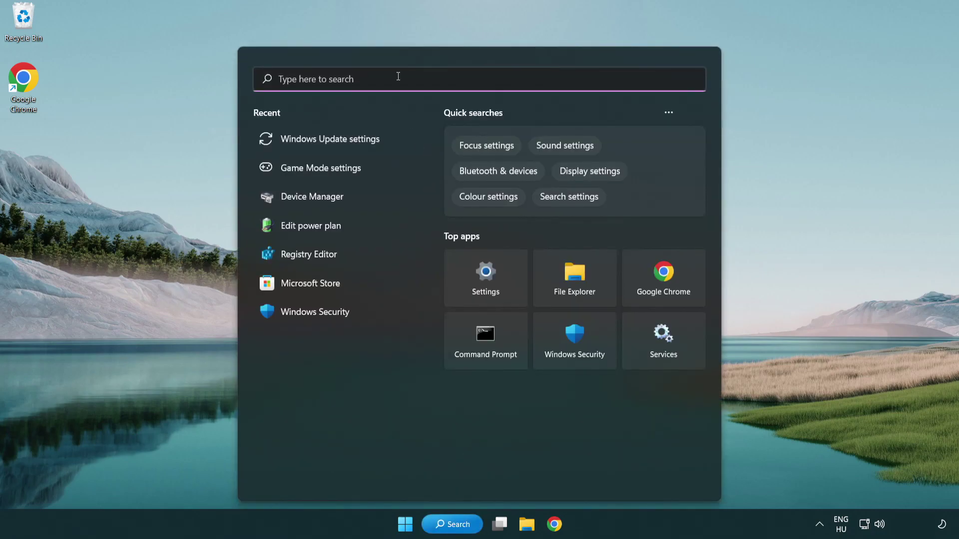
type("regedit")
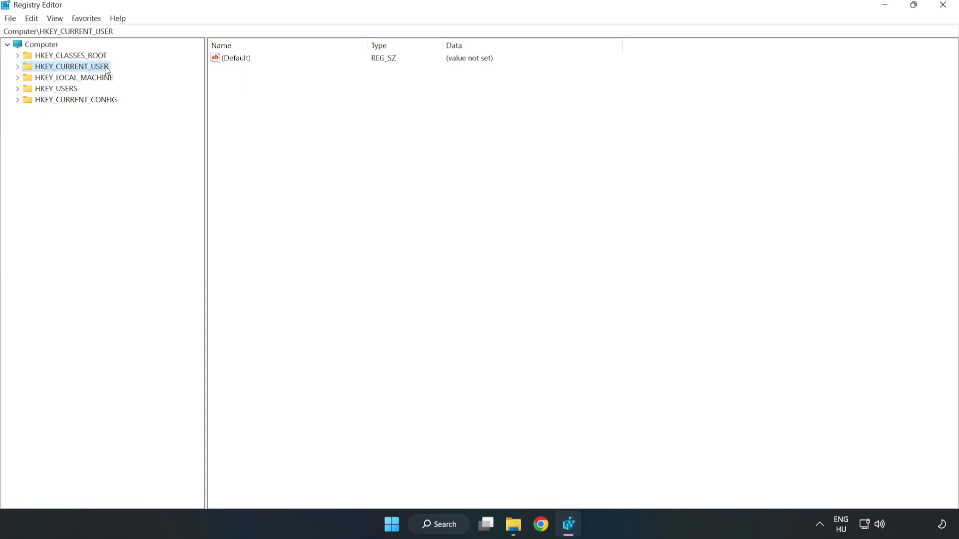
- Go to HKEY_CURRENT_USER\System\GameConfigStore to view its GameDVR values
left_click(18, 67)
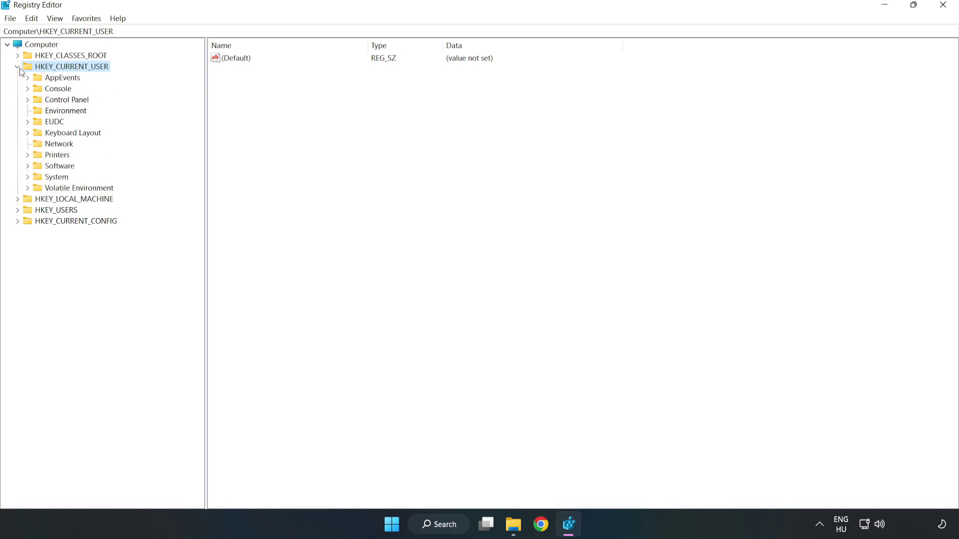
left_click(28, 178)
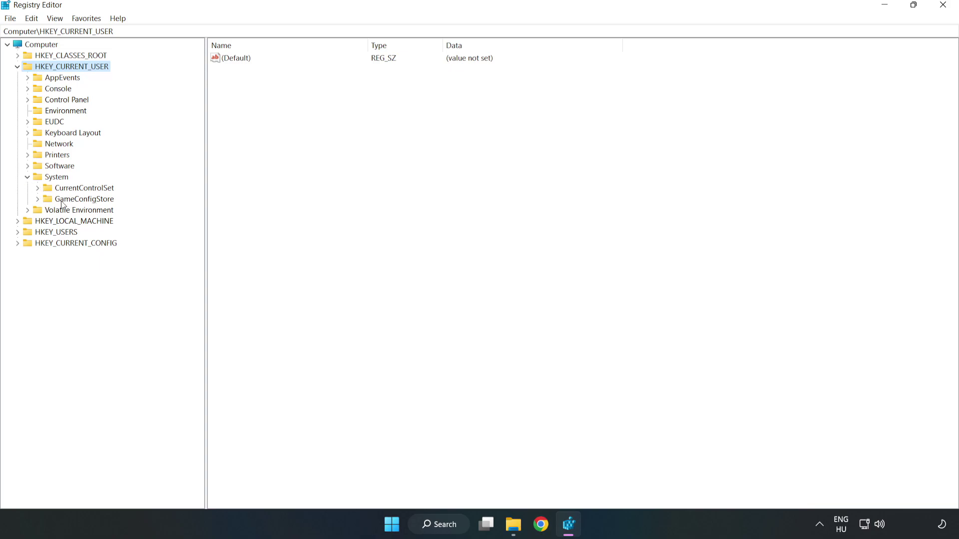
left_click(81, 202)
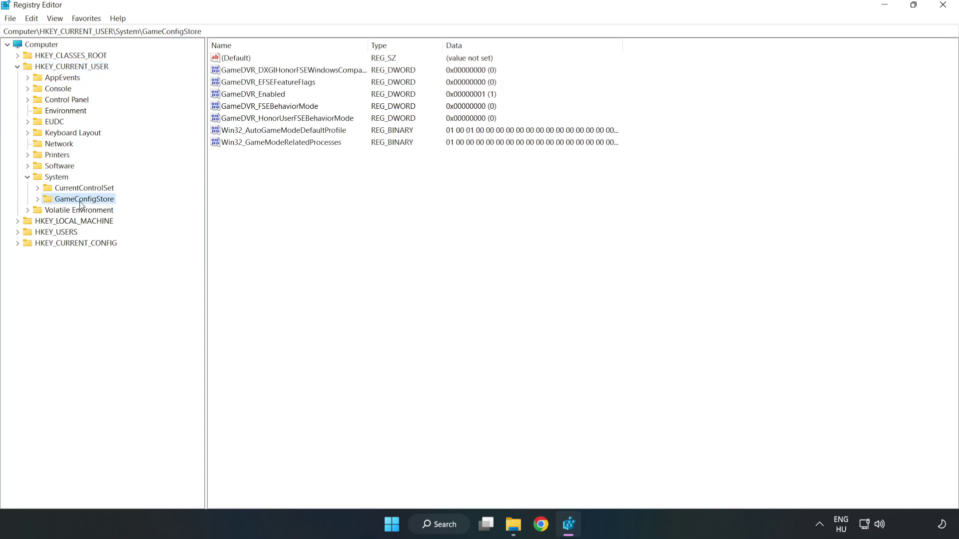
- Modify GameDVR_Enabled, changing its value data from 1 to 0
left_click(233, 98)
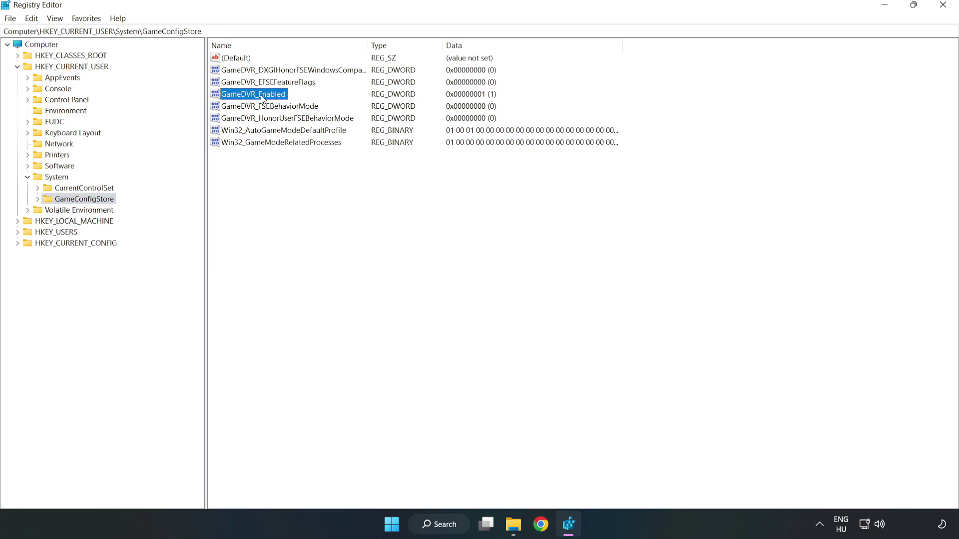
right_click(262, 98)
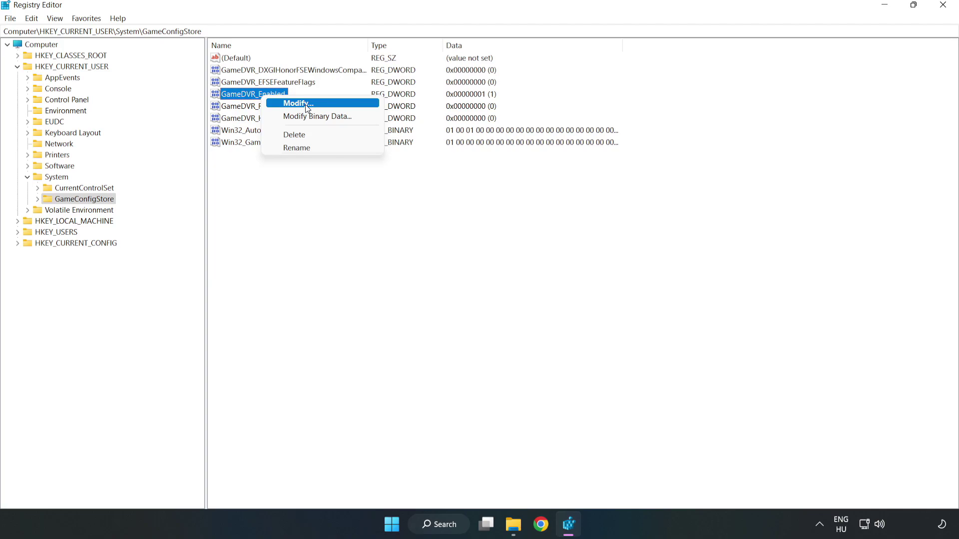
left_click(306, 105)
left_click_drag(245, 93, 538, 205)
left_click(401, 262)
double_click(400, 262)
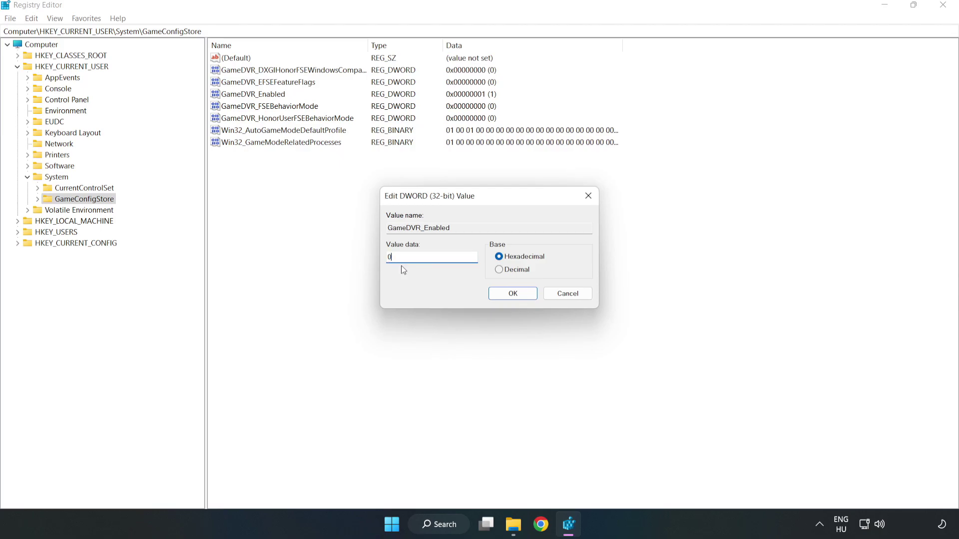
type("0")
left_click(513, 296)
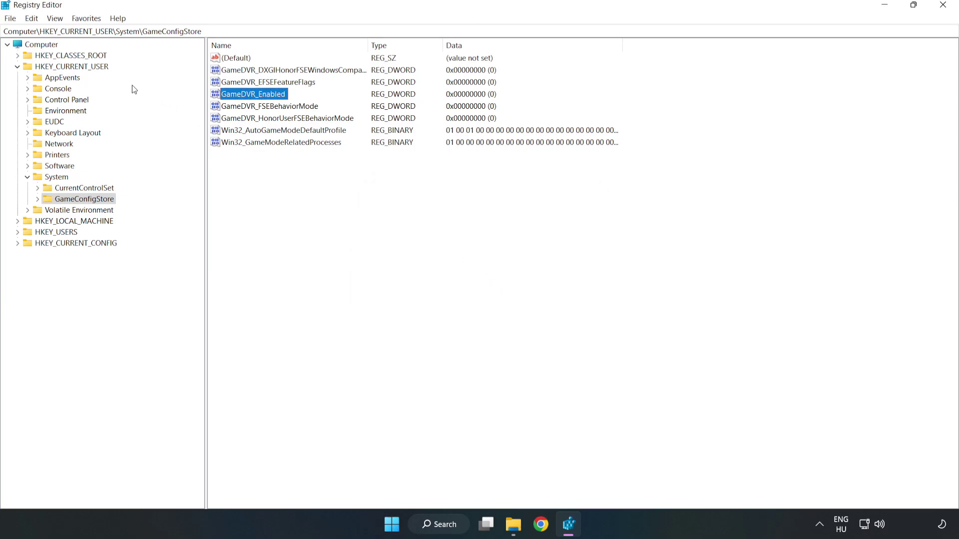
- Browse to HKEY_LOCAL_MACHINE\SOFTWARE\Microsoft\PolicyManager\default\ApplicationManagement\AllowGameDVR
left_click(18, 67)
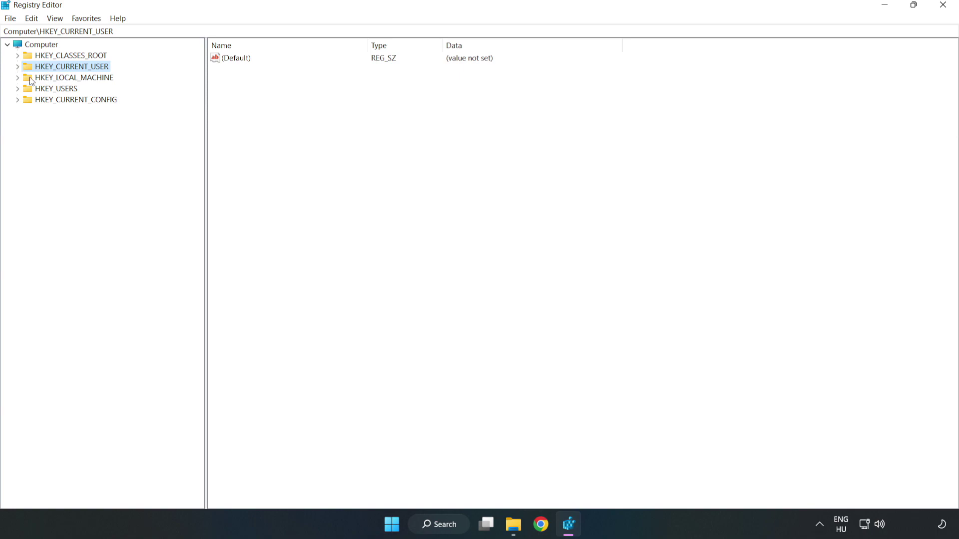
left_click(21, 79)
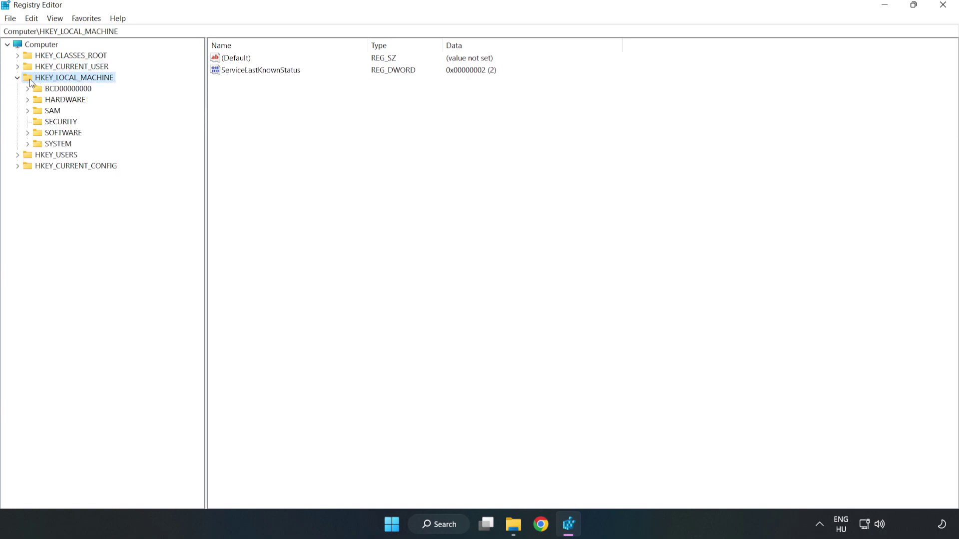
left_click(28, 132)
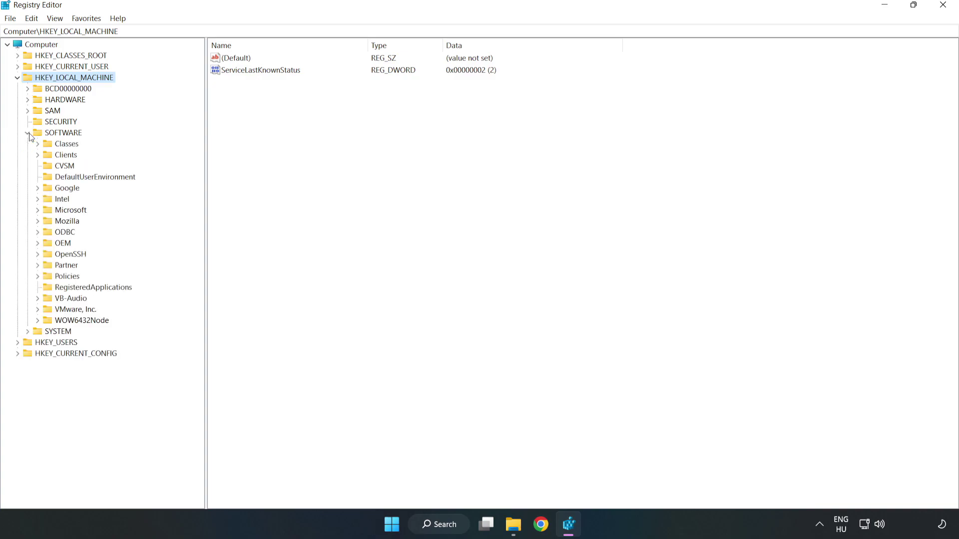
left_click(37, 210)
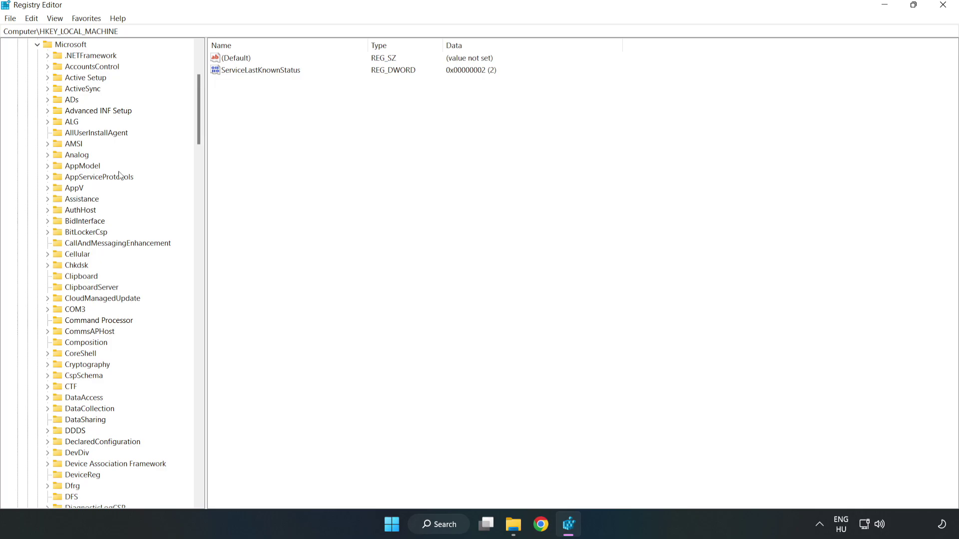
left_click_drag(197, 128, 214, 351)
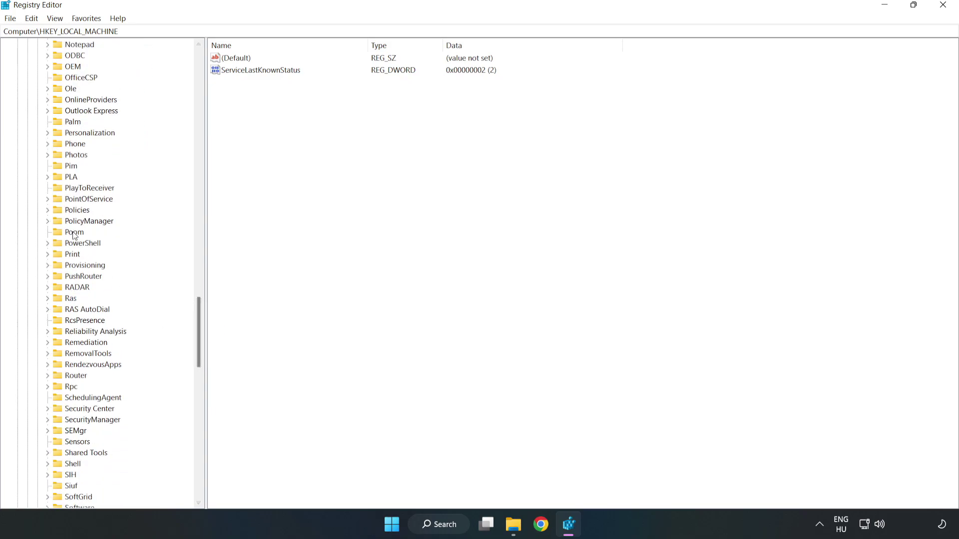
left_click(47, 221)
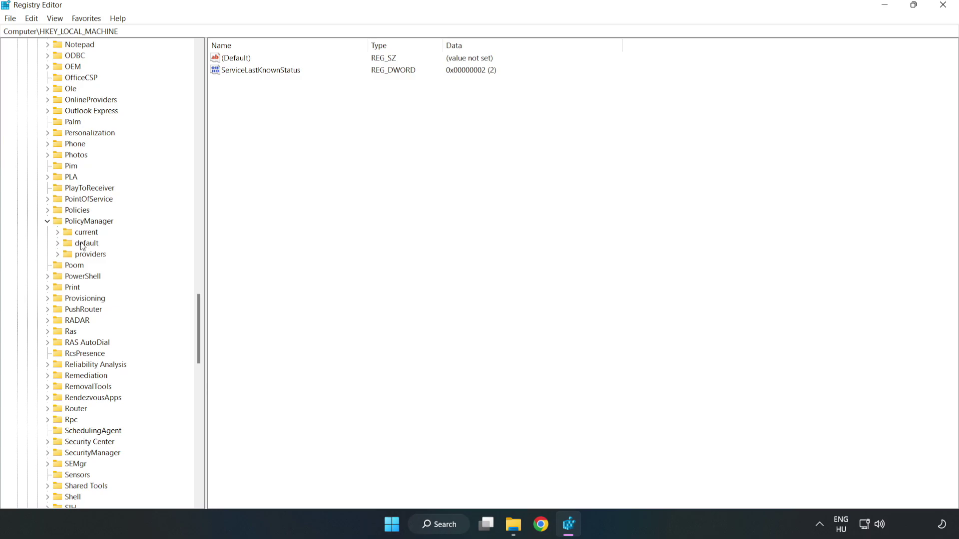
left_click(57, 243)
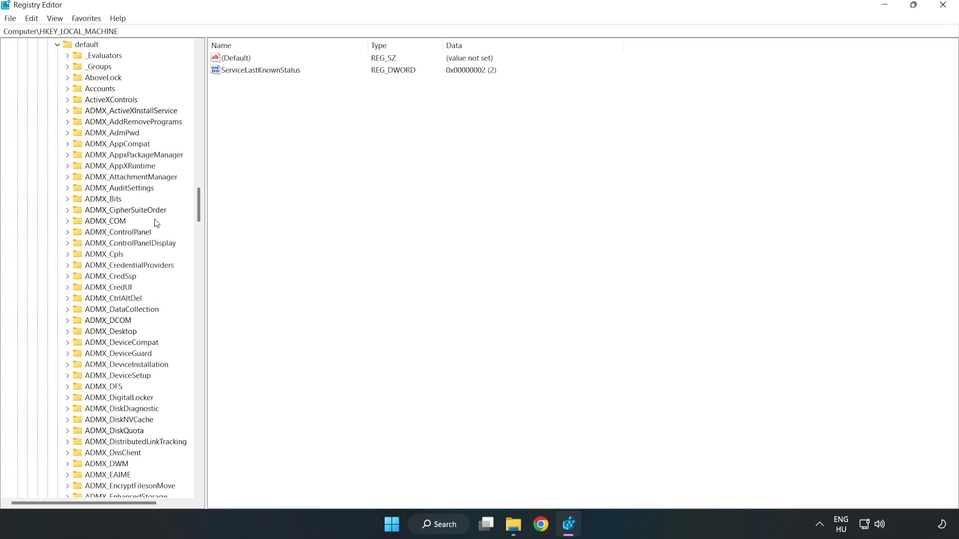
left_click_drag(199, 205, 194, 316)
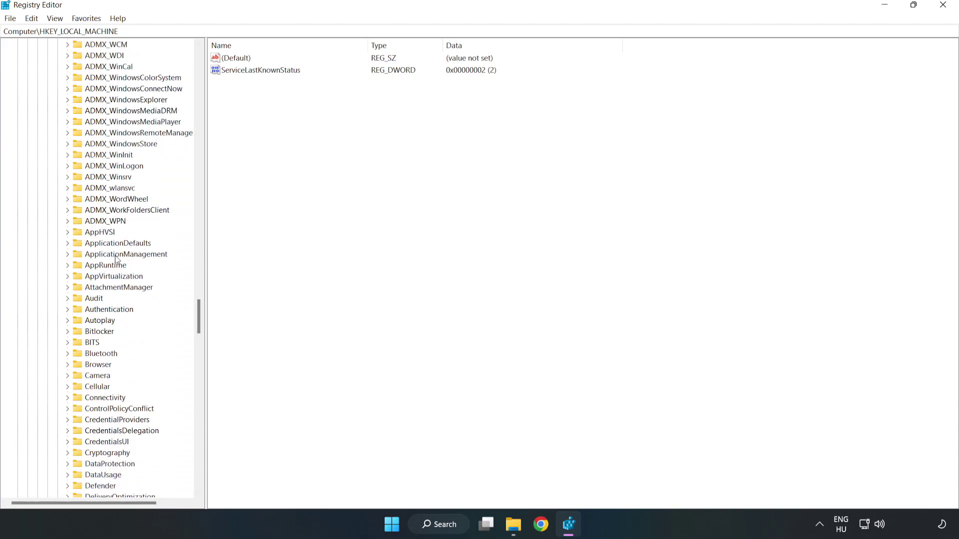
left_click(70, 254)
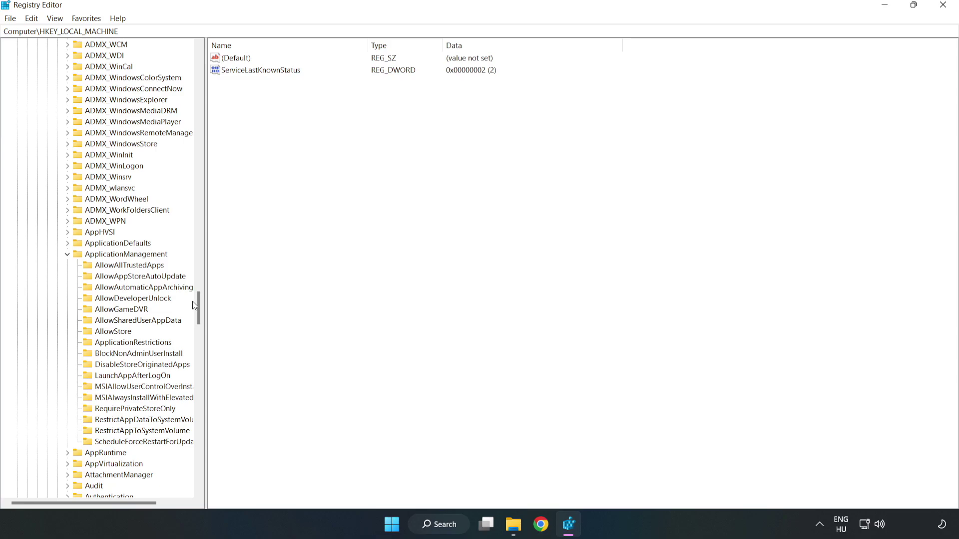
left_click(112, 311)
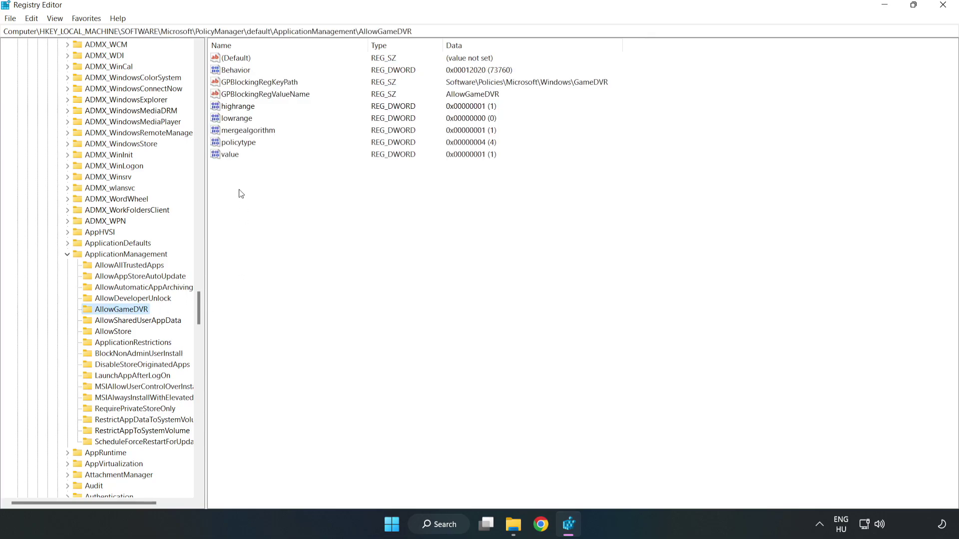
- Set AllowGameDVR's value entry to 0, then close Registry Editor
left_click(223, 155)
right_click(235, 160)
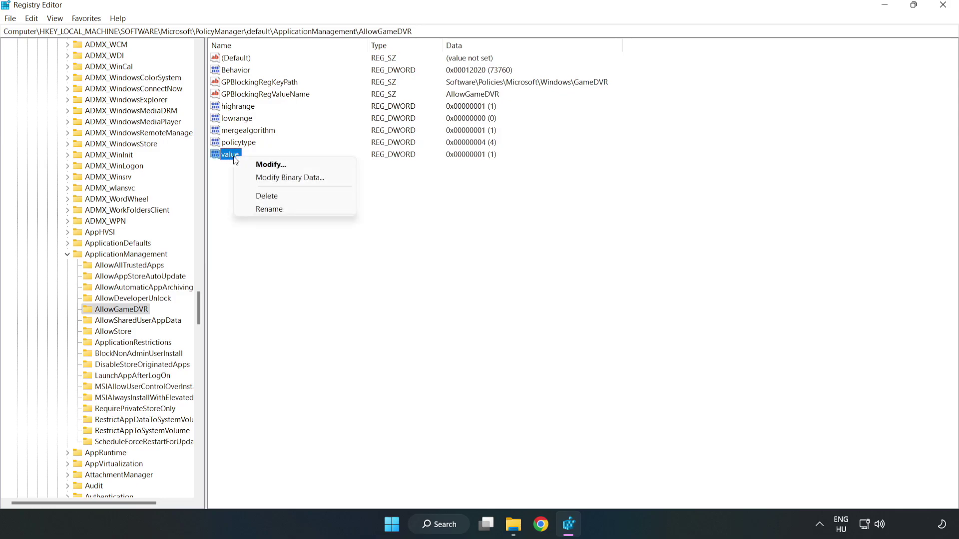
left_click(276, 168)
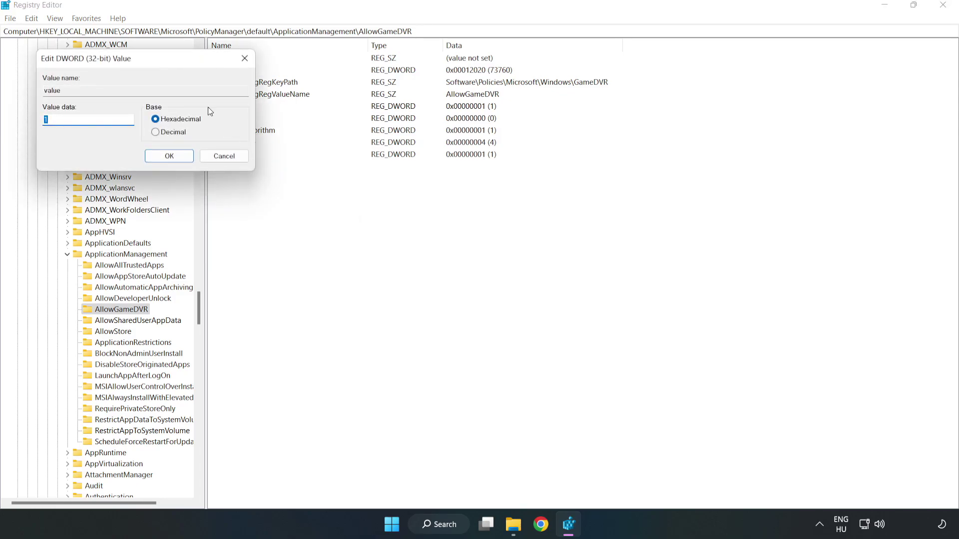
left_click_drag(178, 64, 476, 204)
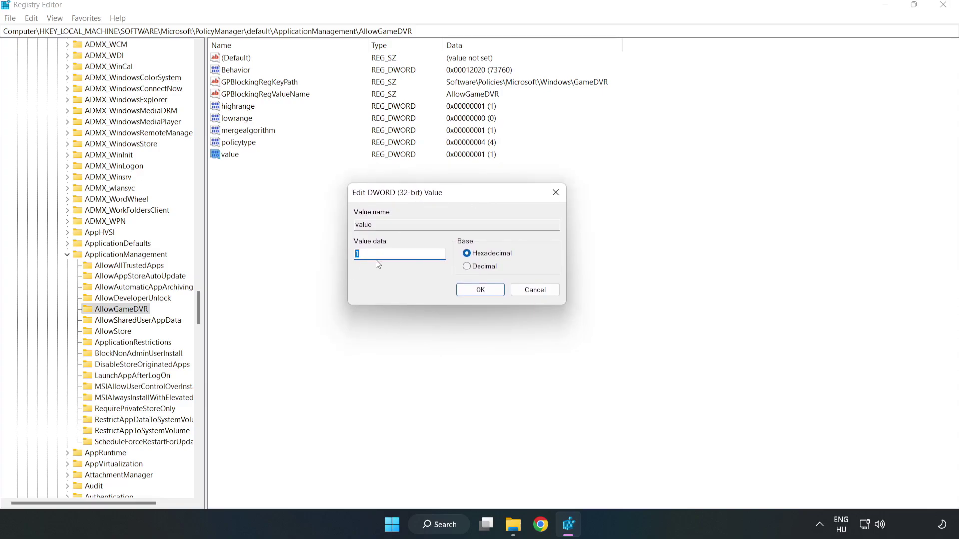
type("0")
left_click(482, 291)
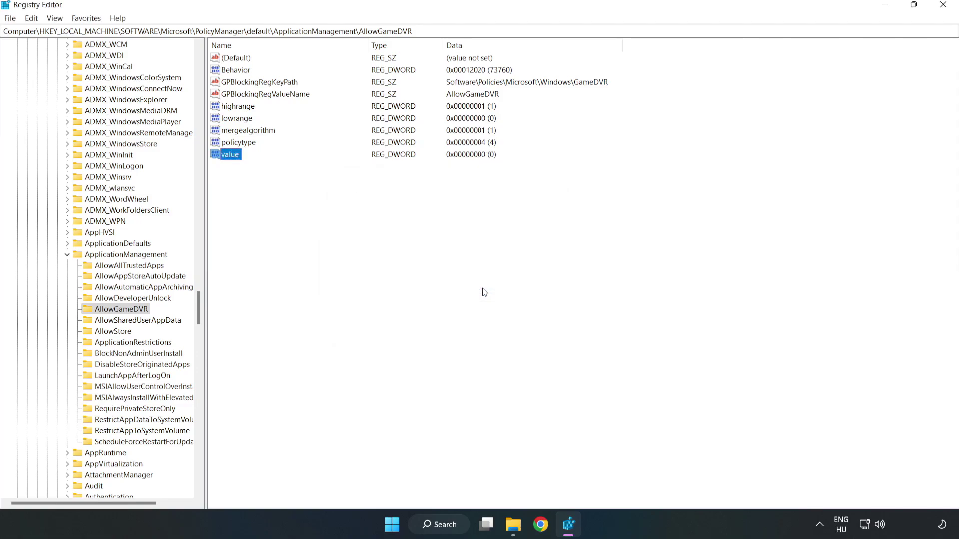
left_click(943, 7)
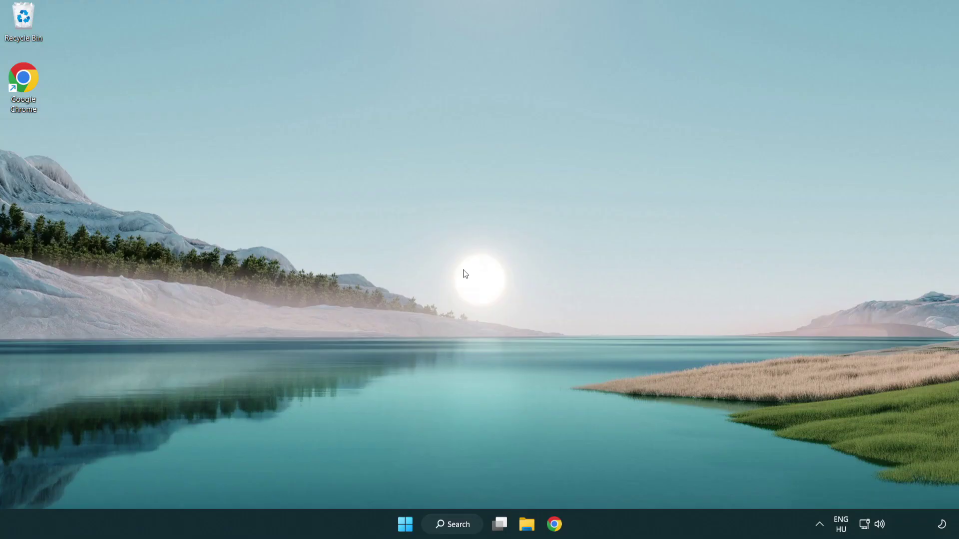
- In Chrome, download dxwebsetup.exe from the DirectX End-User Runtime page and run it
left_click(558, 528)
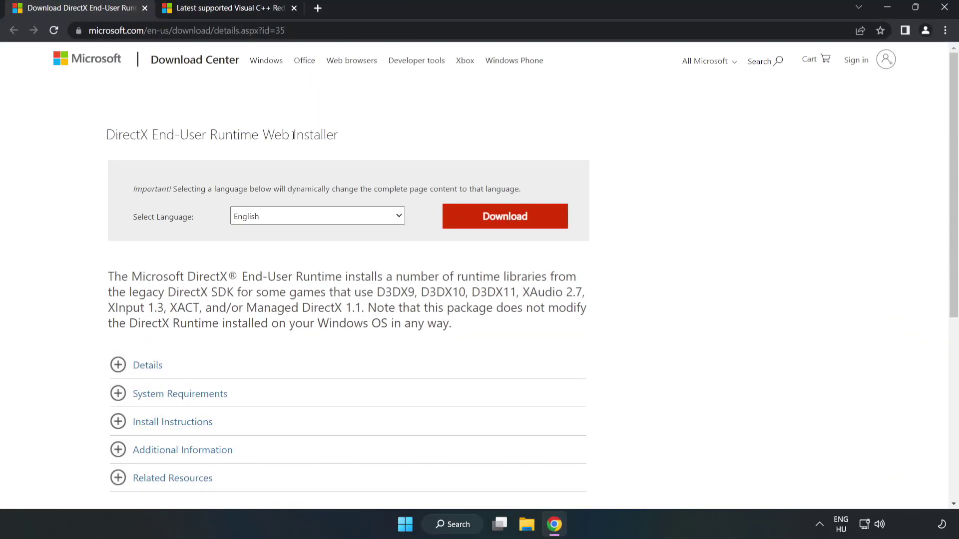
mouse_move(285, 30)
left_mouse_down()
mouse_move(89, 31)
mouse_move(285, 31)
mouse_move(270, 31)
left_mouse_up()
left_click(388, 118)
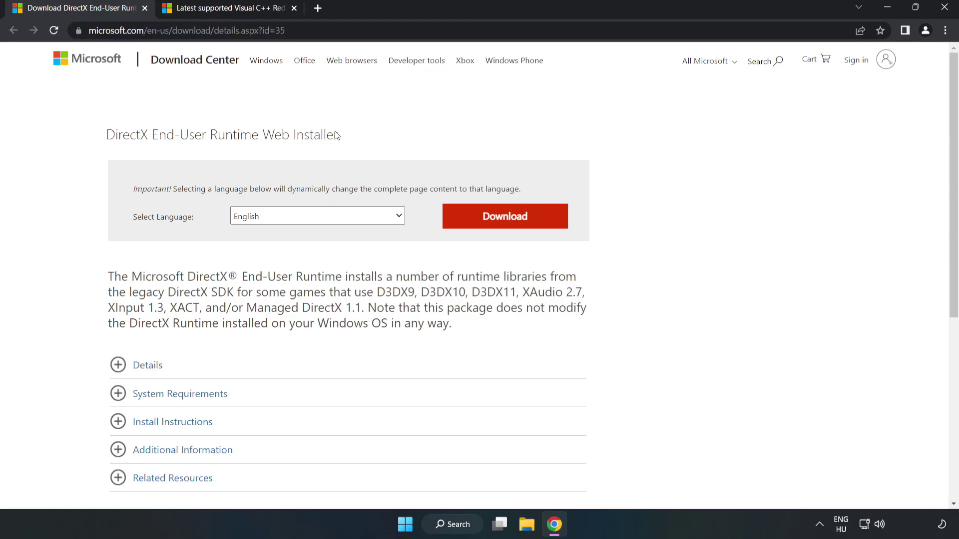
left_click(511, 227)
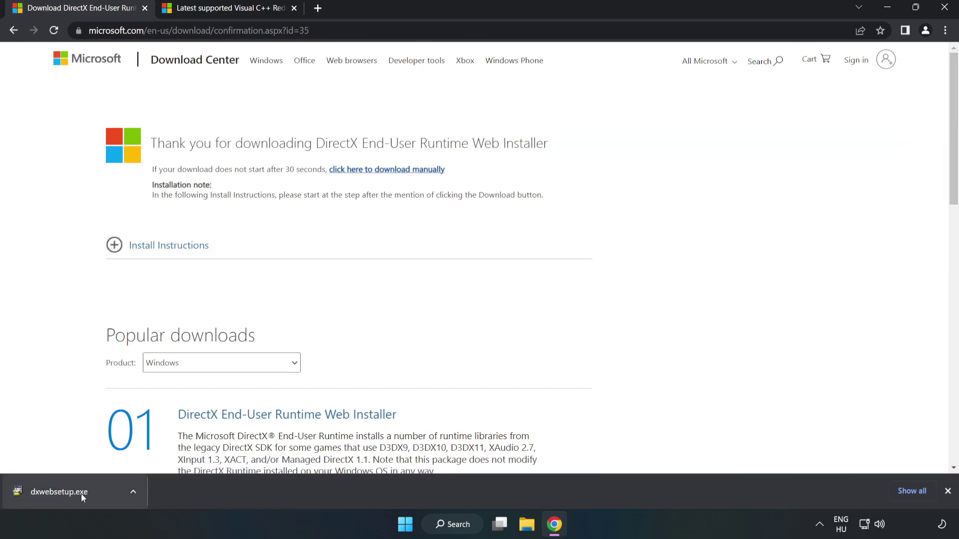
left_click(97, 494)
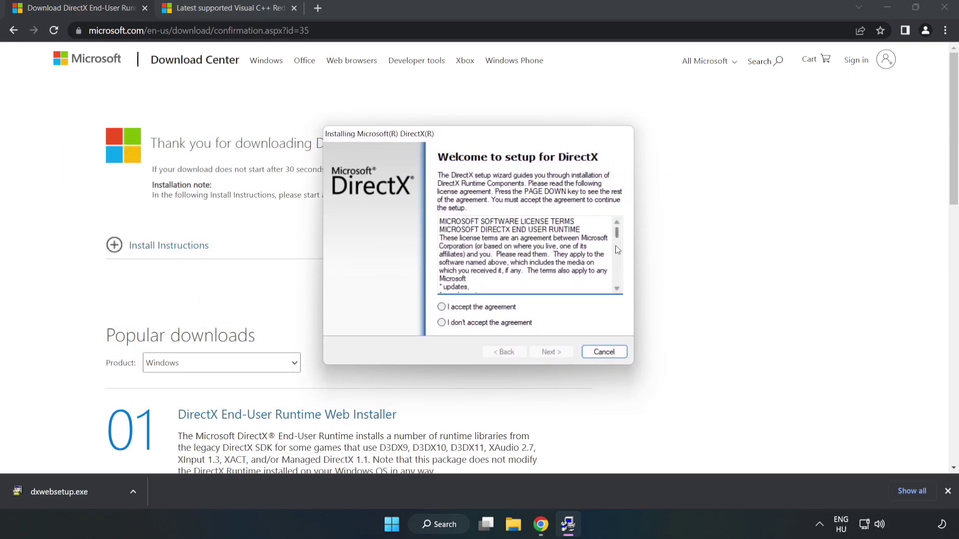
- Accept the DirectX license, decline the Bing Bar, and run setup through to Finish
left_click_drag(617, 234, 617, 278)
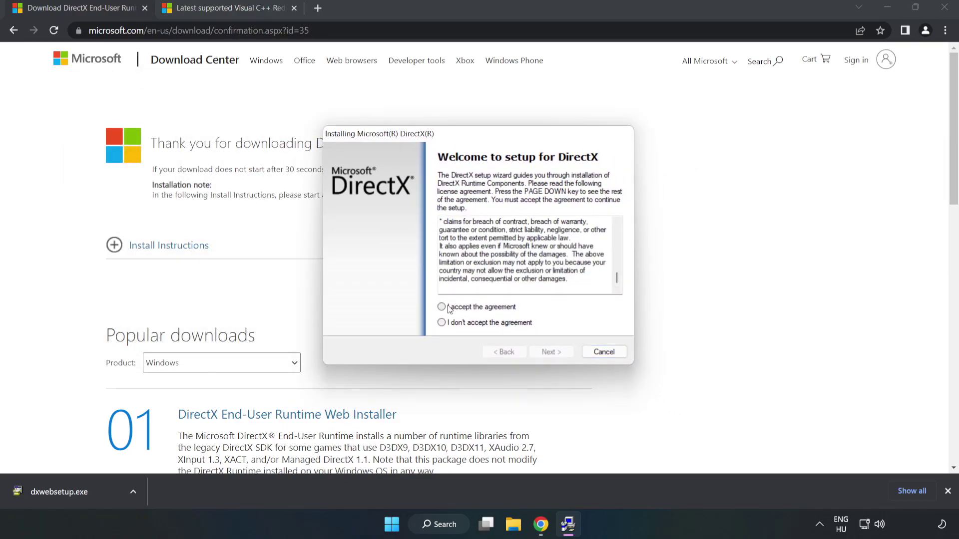
left_click(448, 308)
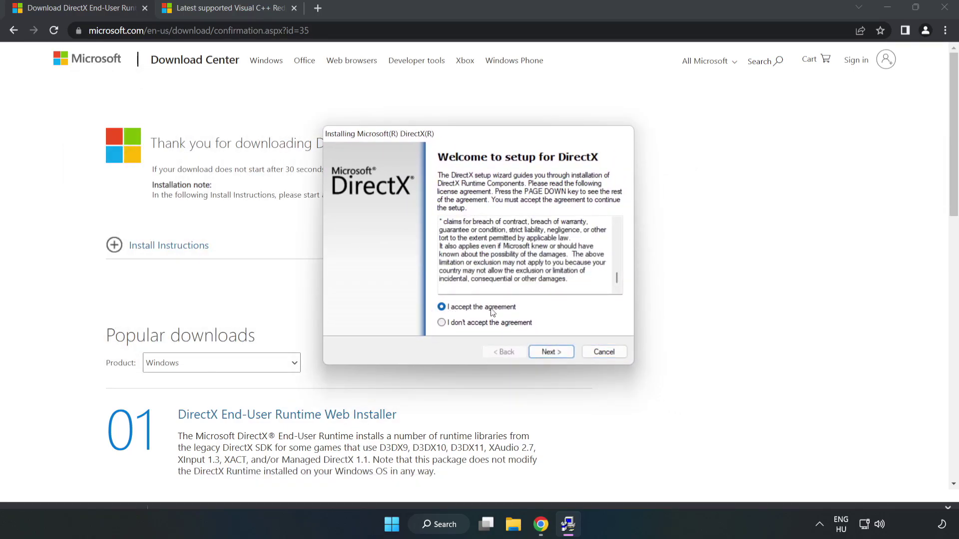
left_click(551, 352)
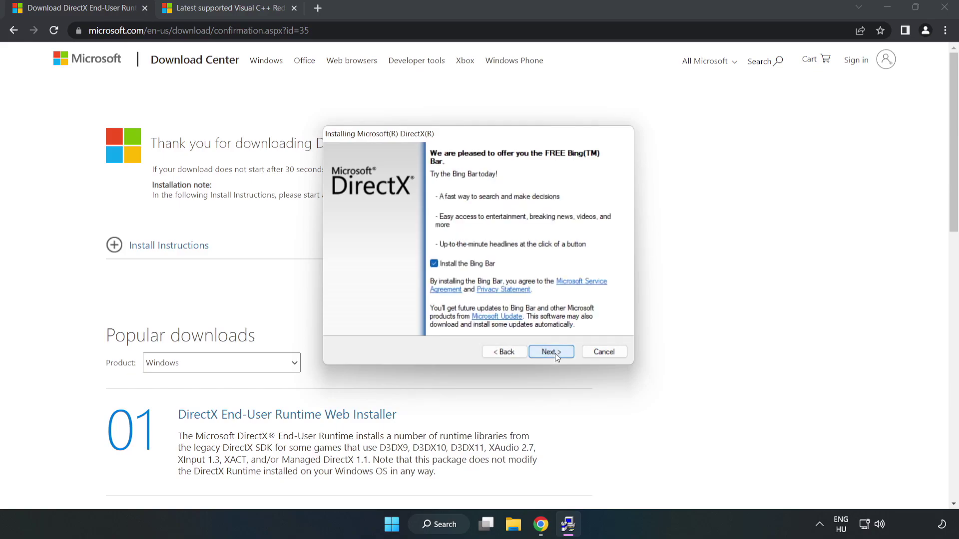
left_click(434, 264)
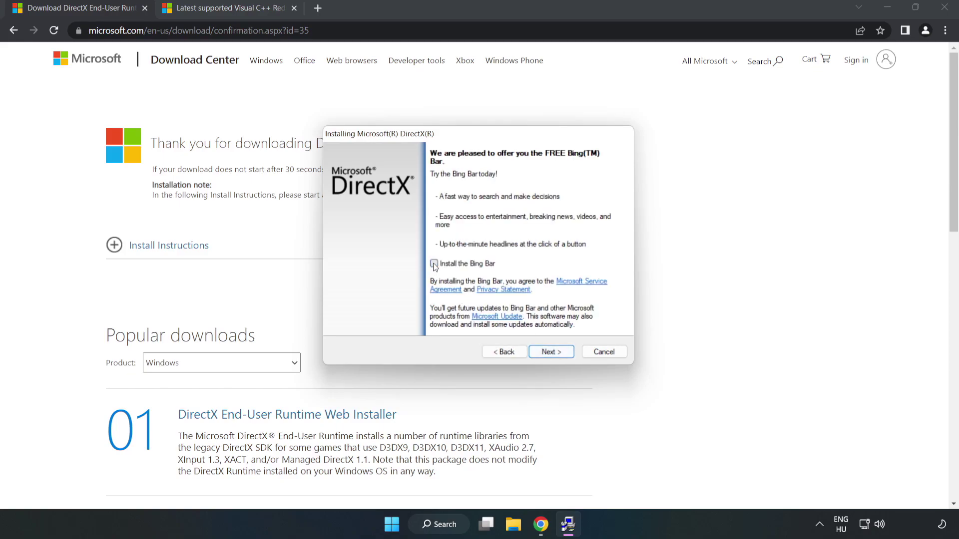
left_click(552, 352)
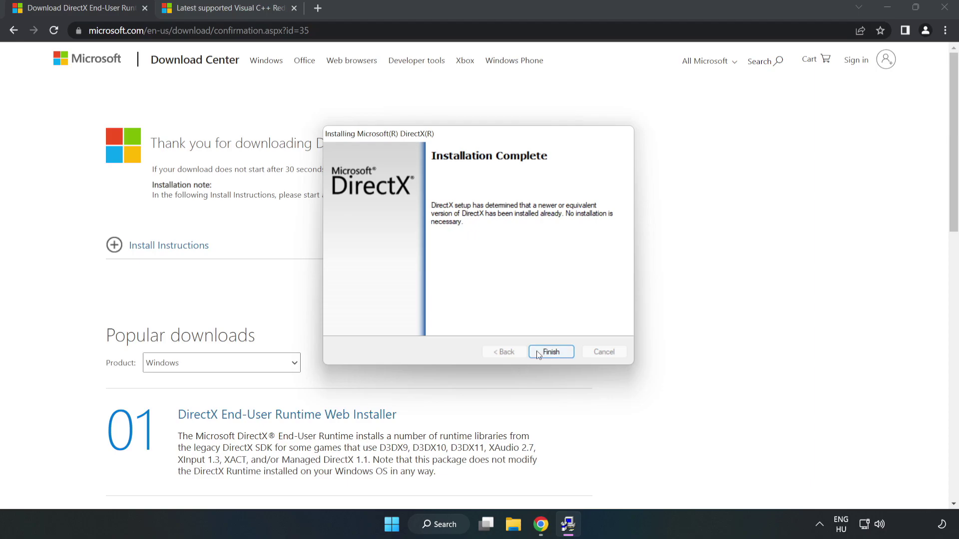
left_click(552, 352)
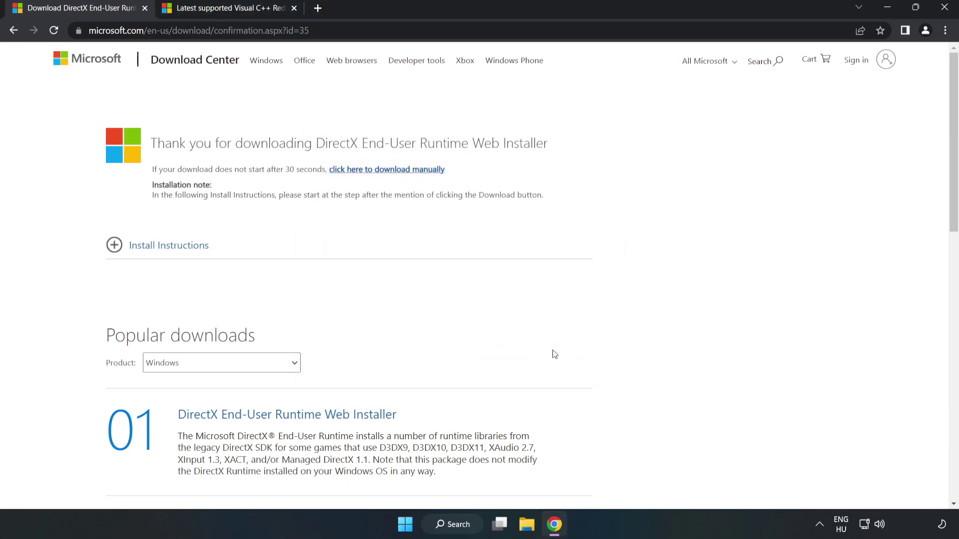
- Close the DirectX tab and download the ARM64, x86 and x64 Visual C++ redistributables
left_click(144, 9)
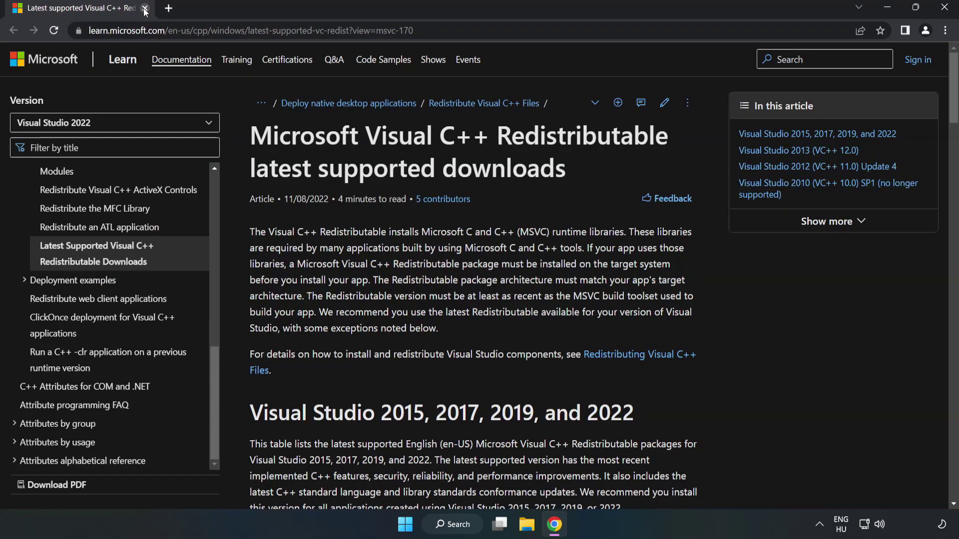
left_click(193, 30)
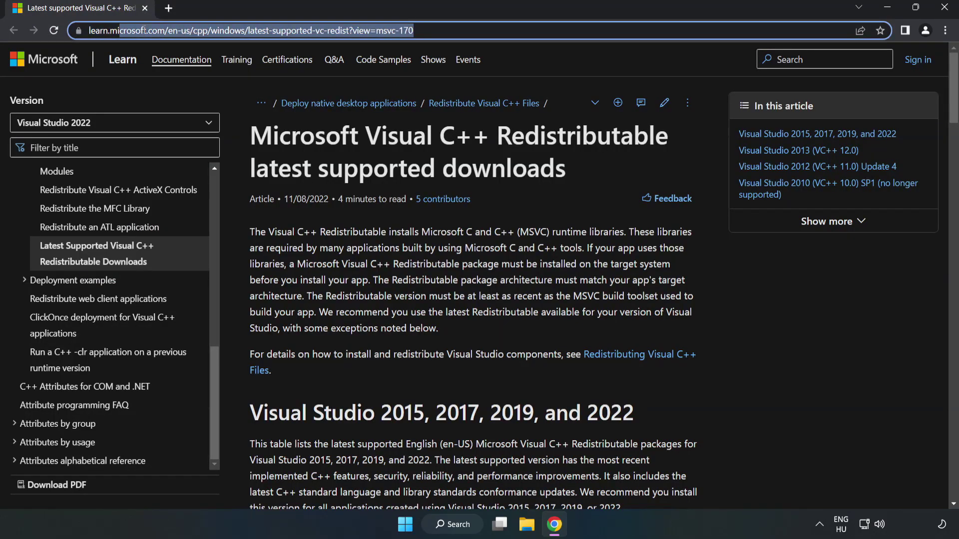
key("End")
left_click(518, 102)
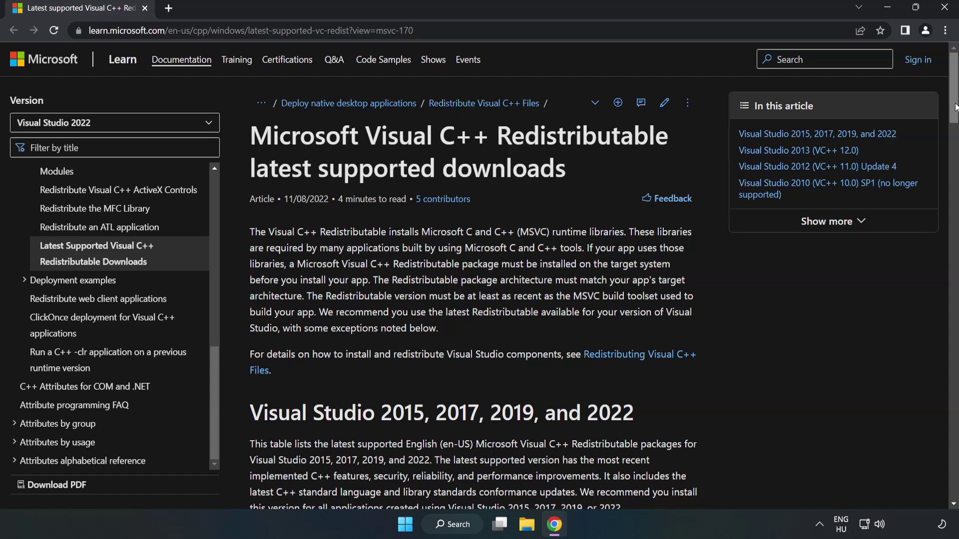
scroll(954, 122, "down", 1)
scroll(953, 121, "down", 5)
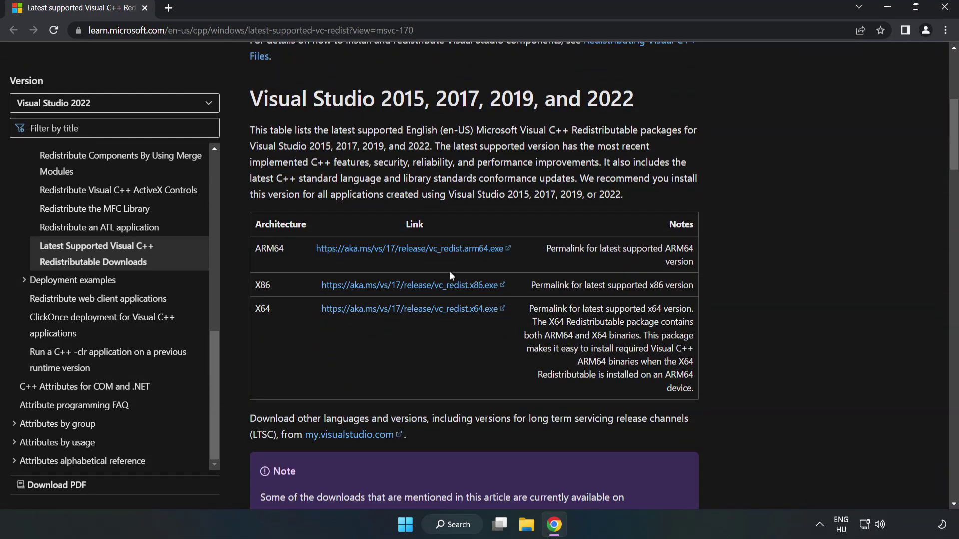
left_click(428, 250)
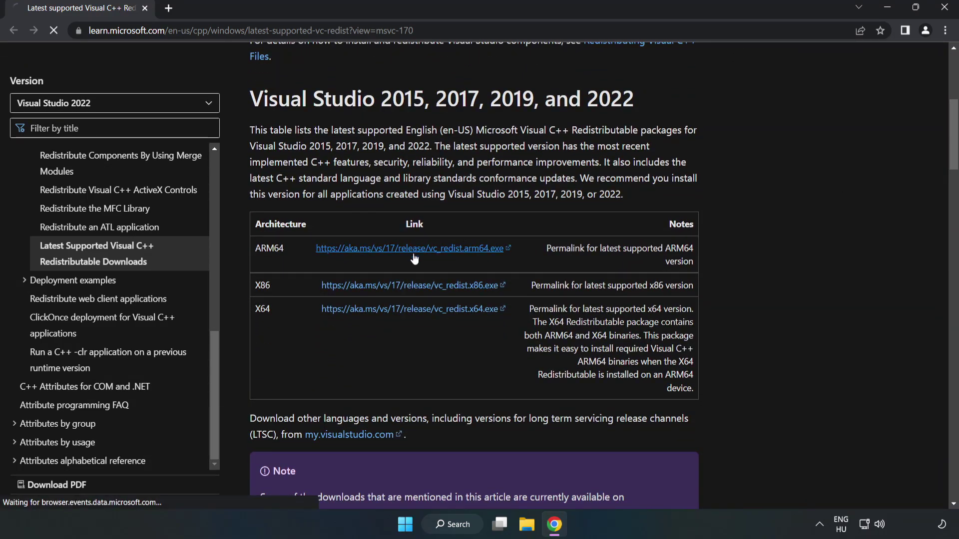
left_click(422, 288)
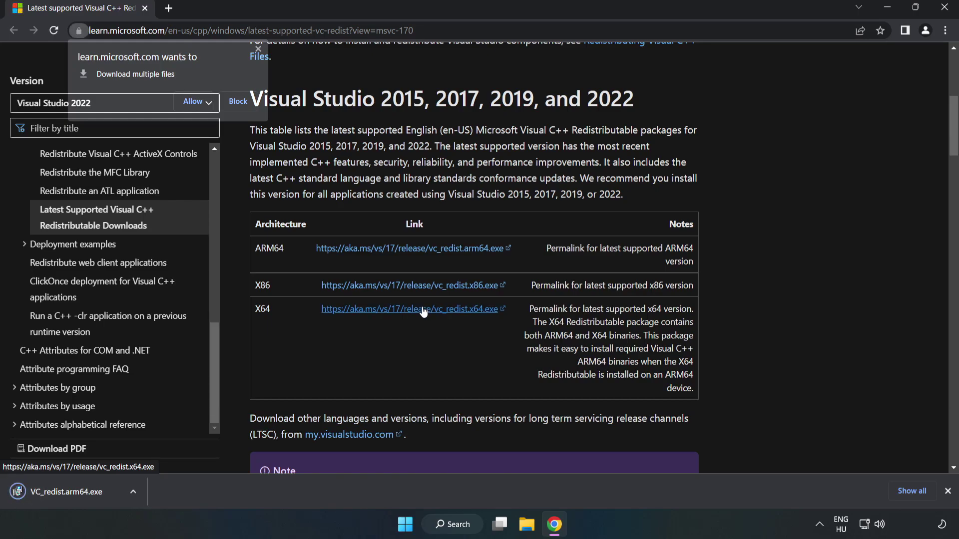
left_click(194, 101)
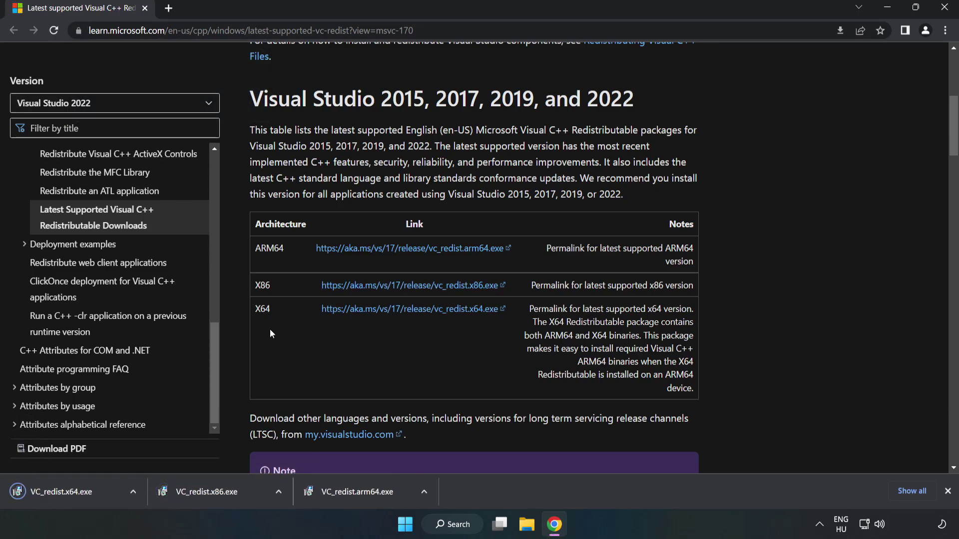
- Try installing the ARM64 redistributable, which fails as unsupported, and dismiss it
left_click(367, 495)
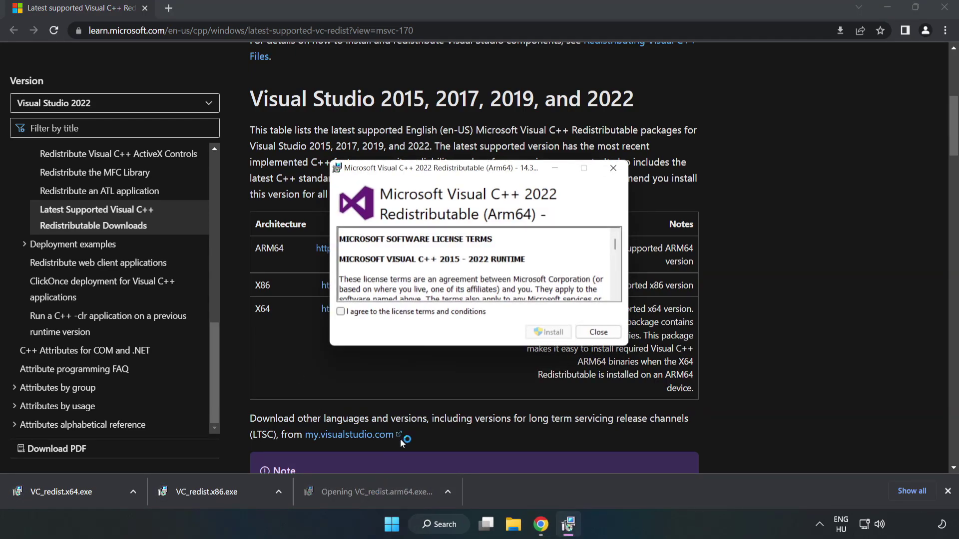
scroll(608, 239, "down", 10)
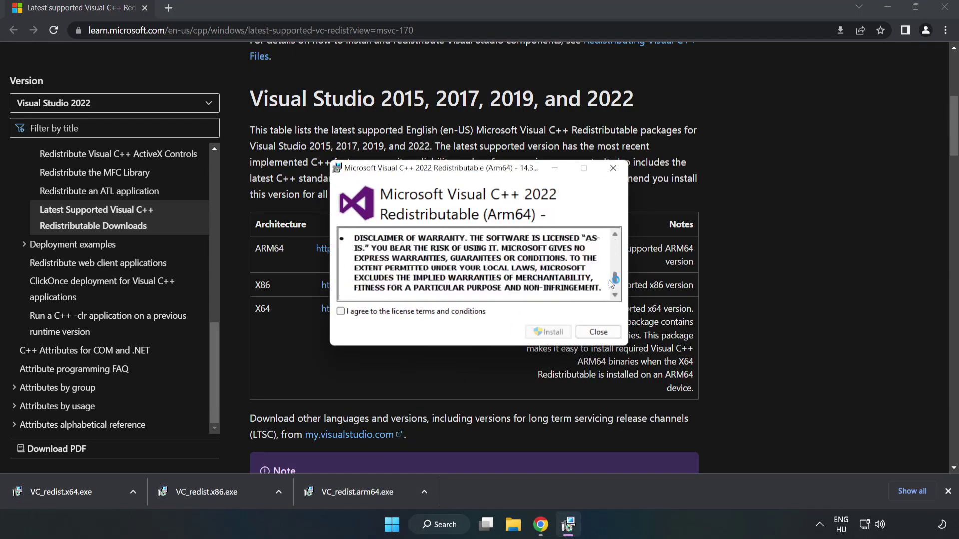
left_click(422, 313)
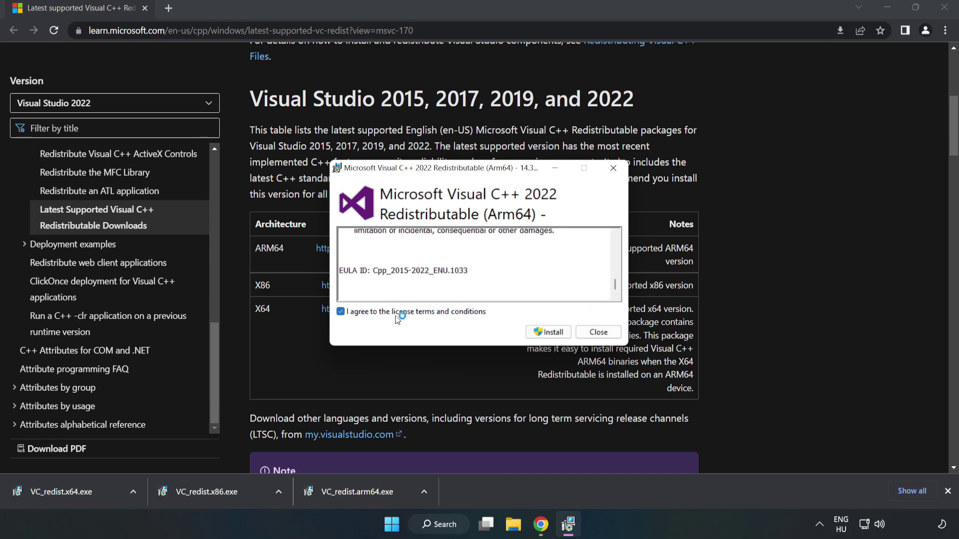
left_click(549, 333)
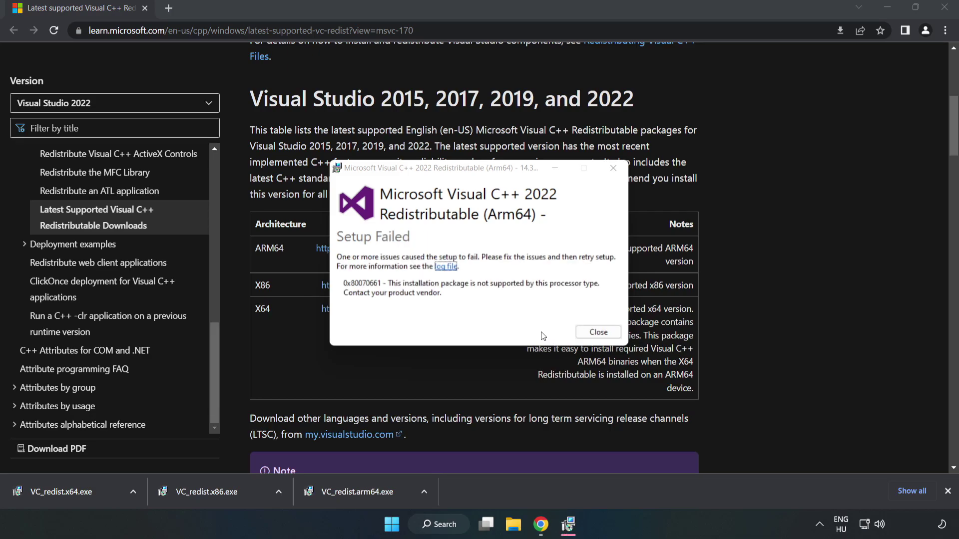
left_click(597, 337)
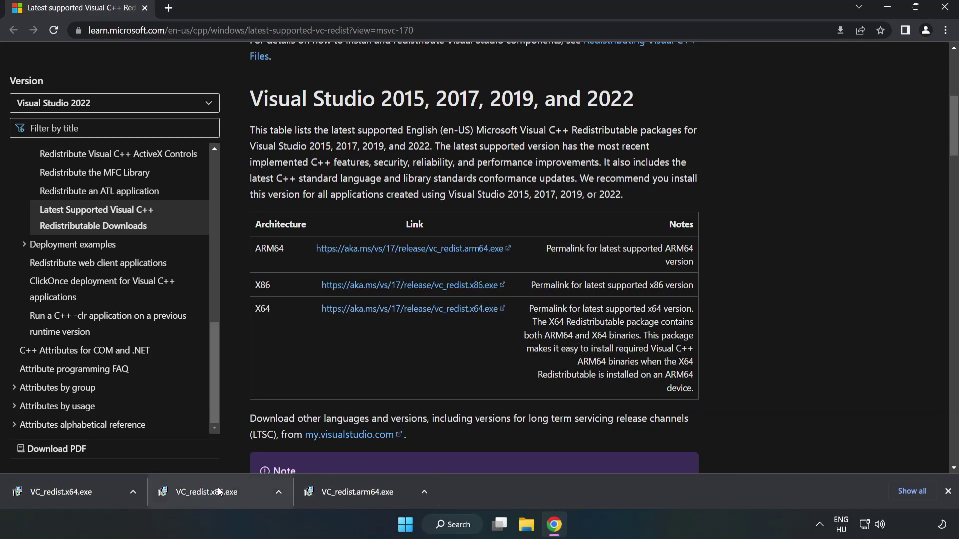
left_click(218, 492)
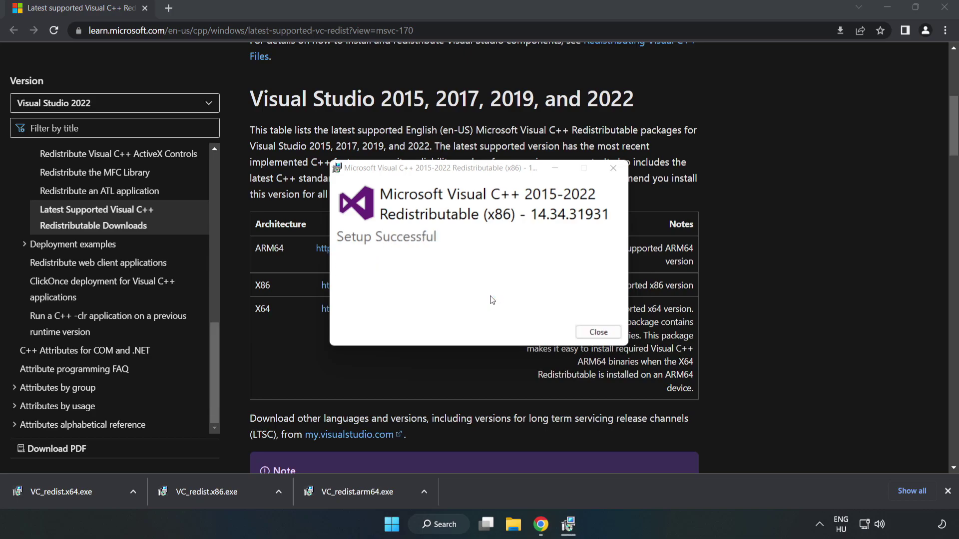
left_click(599, 332)
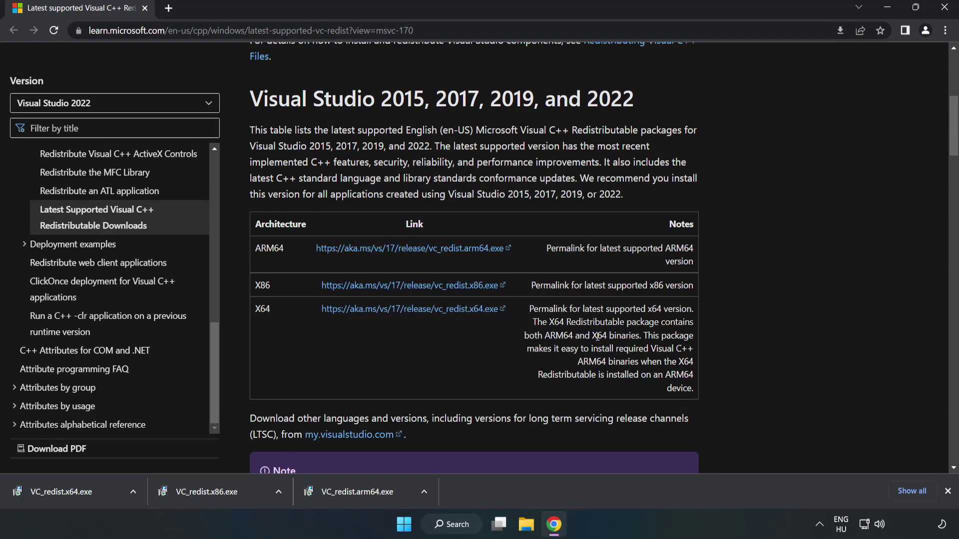
left_click(52, 489)
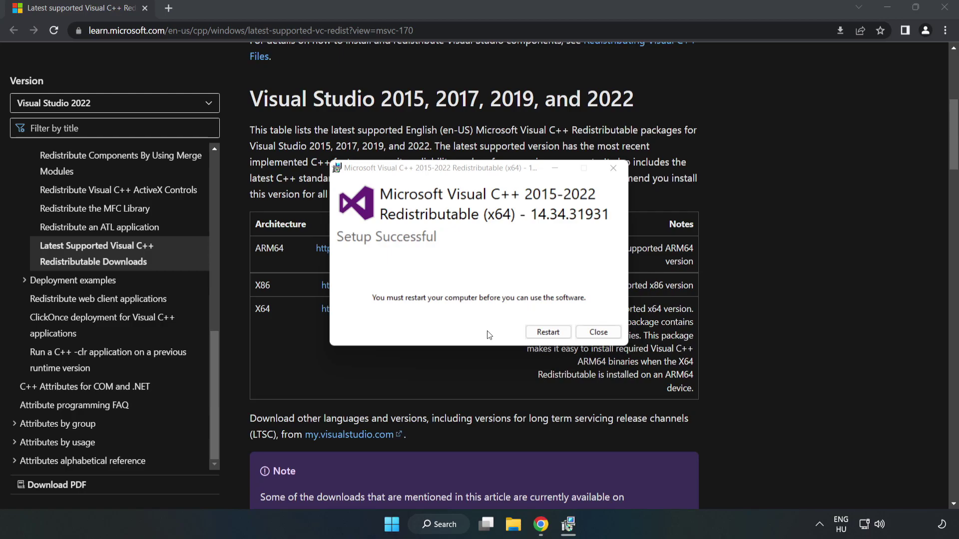
left_click(599, 333)
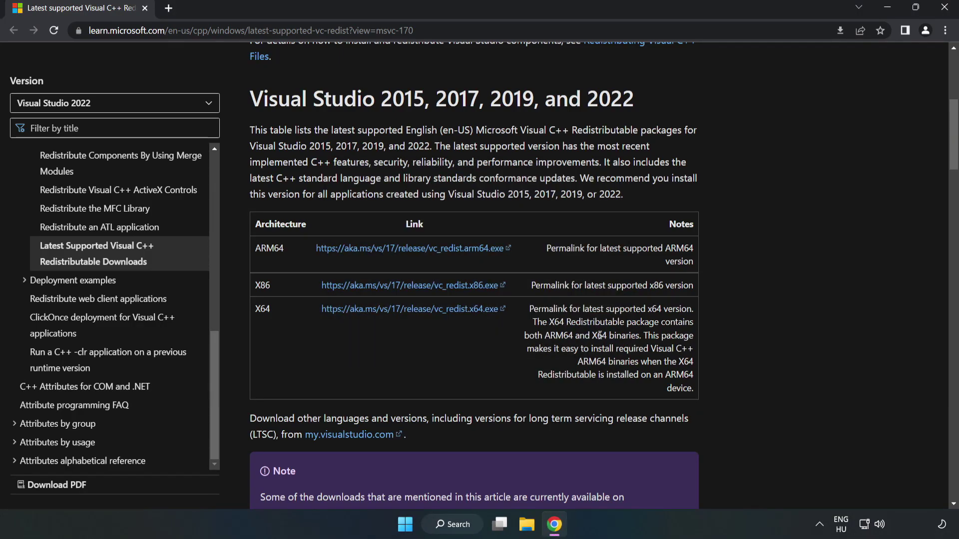
- Close Chrome and bring up the Start menu's Sleep, Shut down and Restart options
left_click(946, 11)
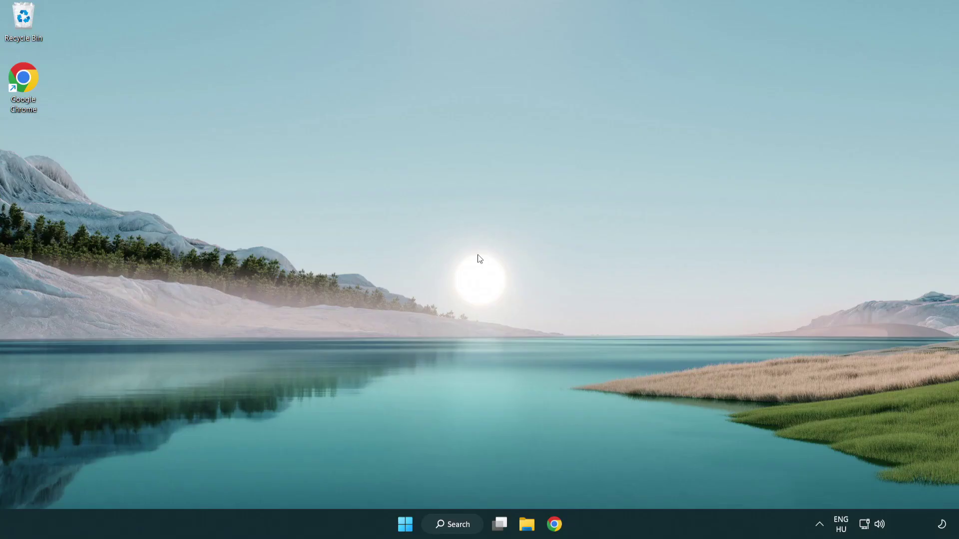
left_click(405, 524)
left_click(639, 485)
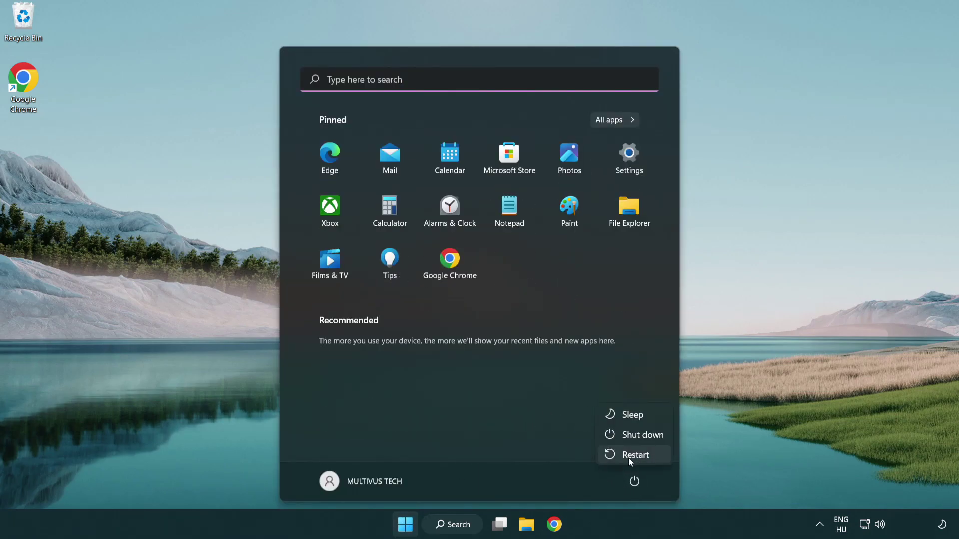